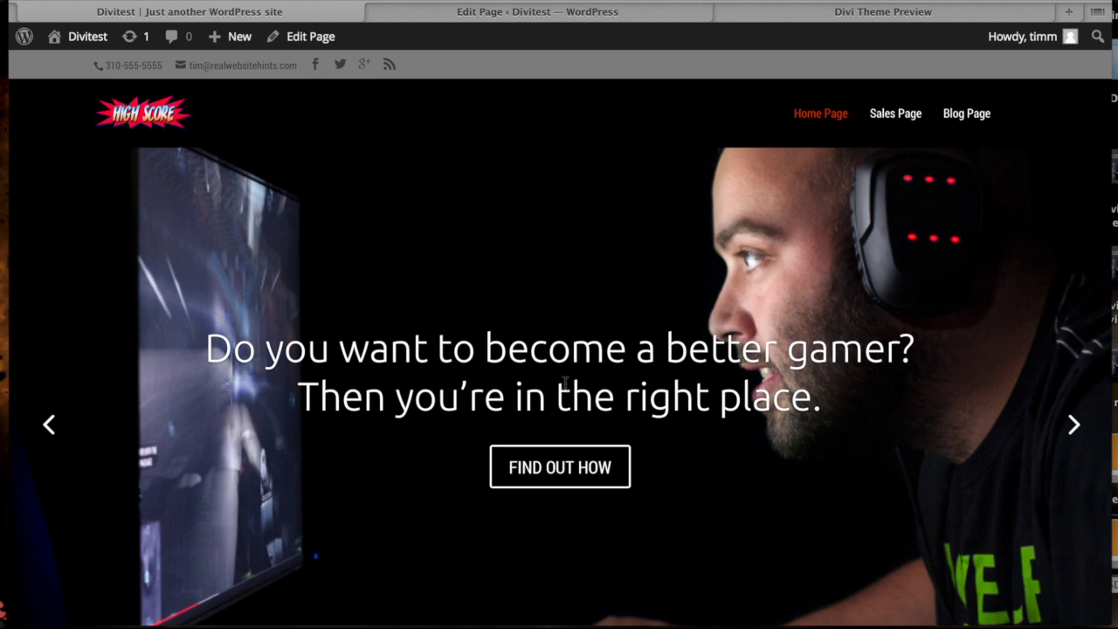
Step: Advance the home page slider to the FREE eBook slide and start scrolling down the page
click(1075, 425)
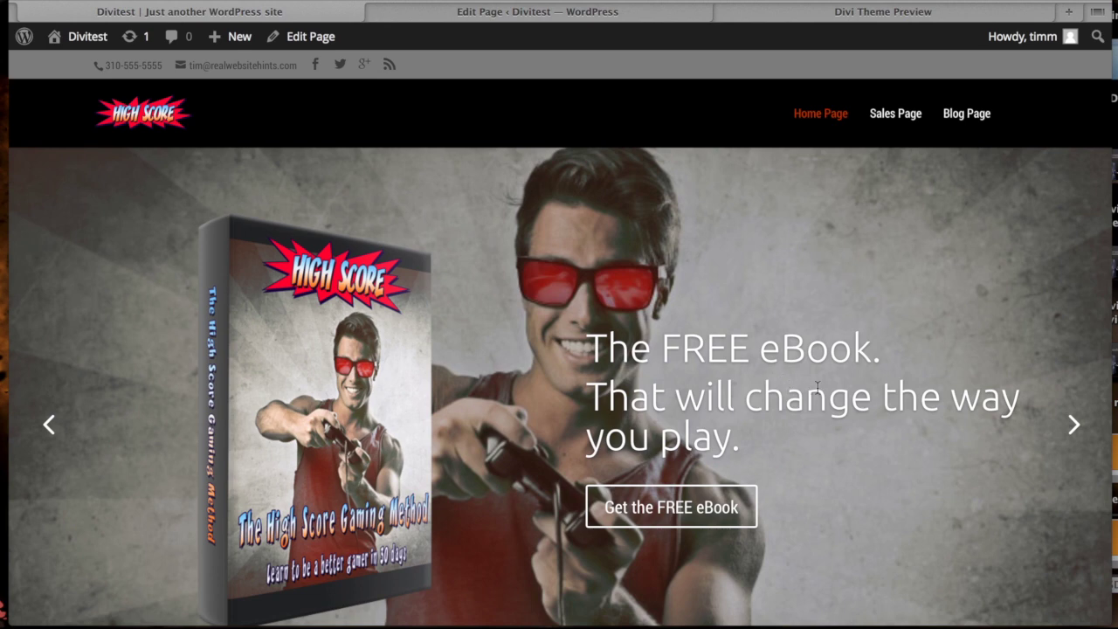
scroll(849, 385, down, 5)
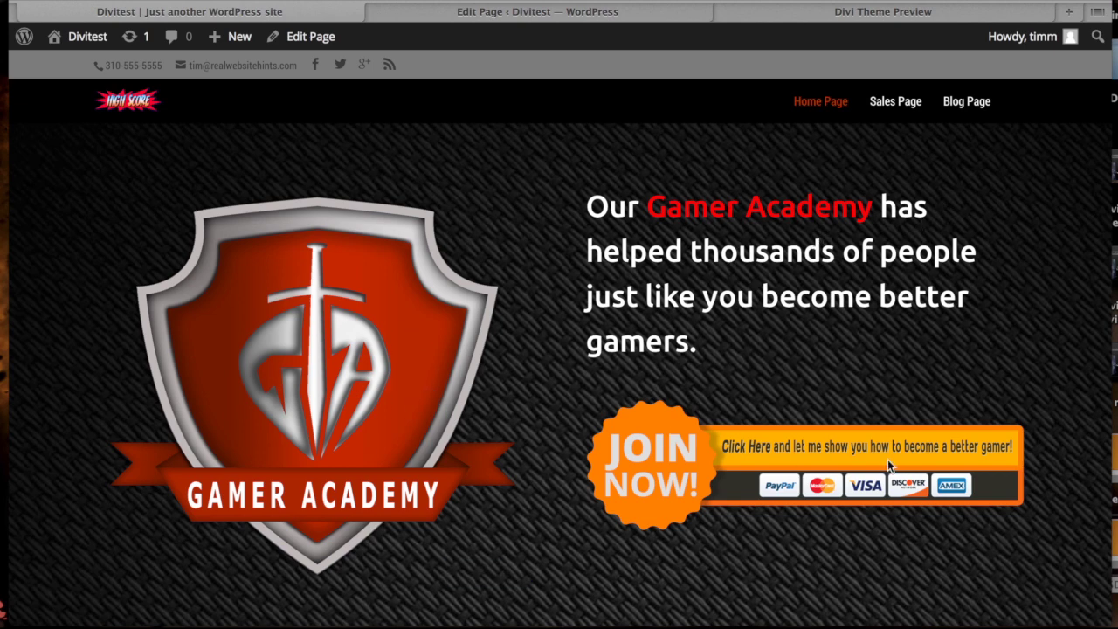
scroll(832, 407, down, 5)
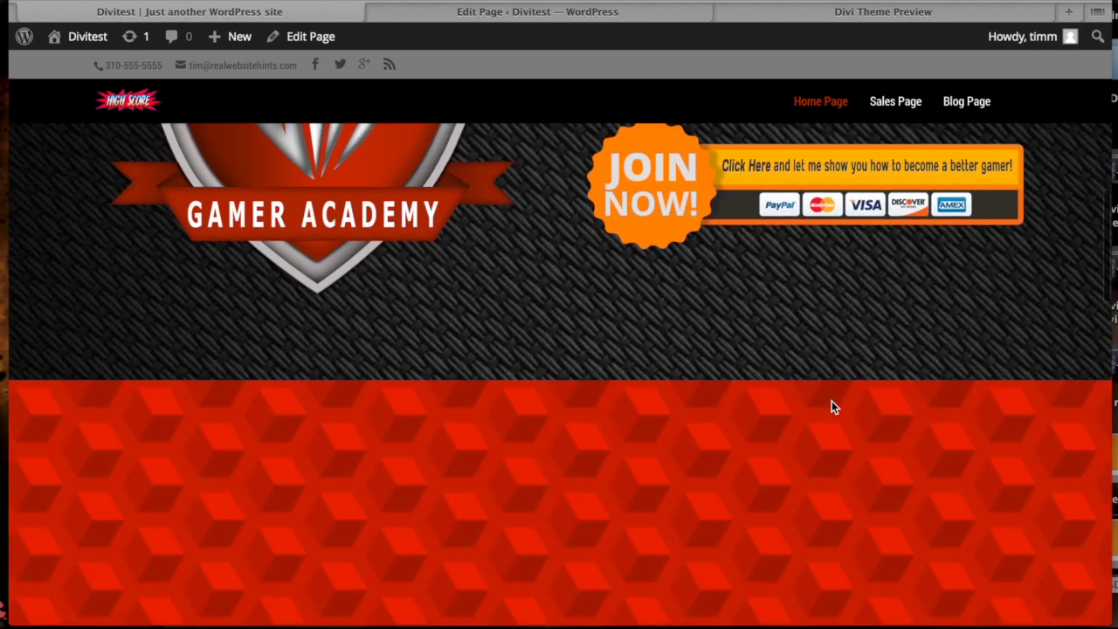
scroll(831, 407, down, 3)
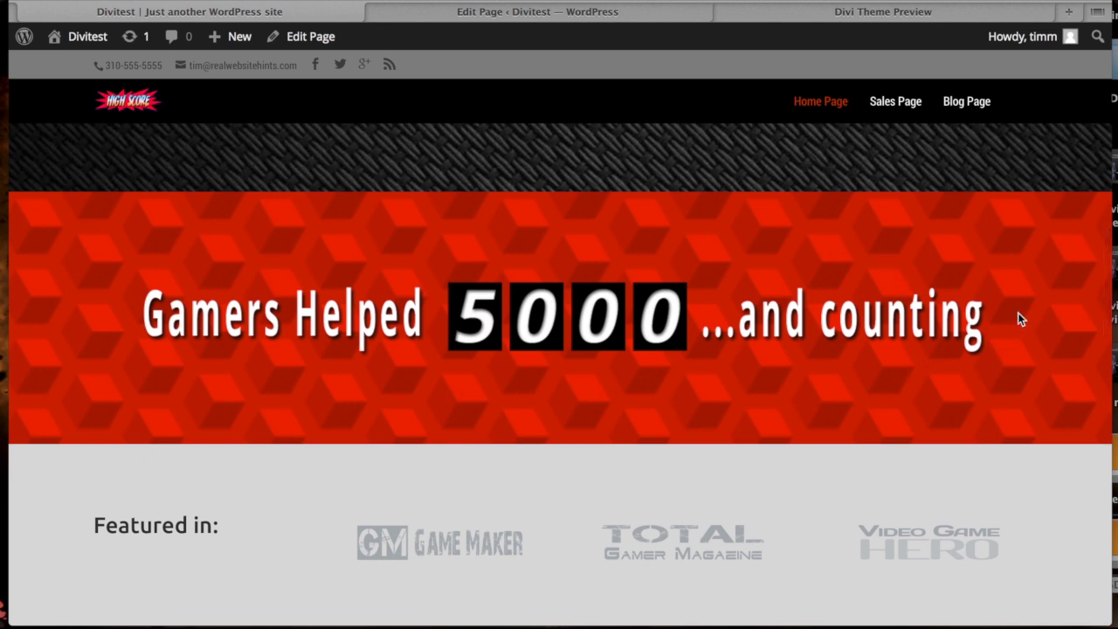
scroll(808, 367, down, 6)
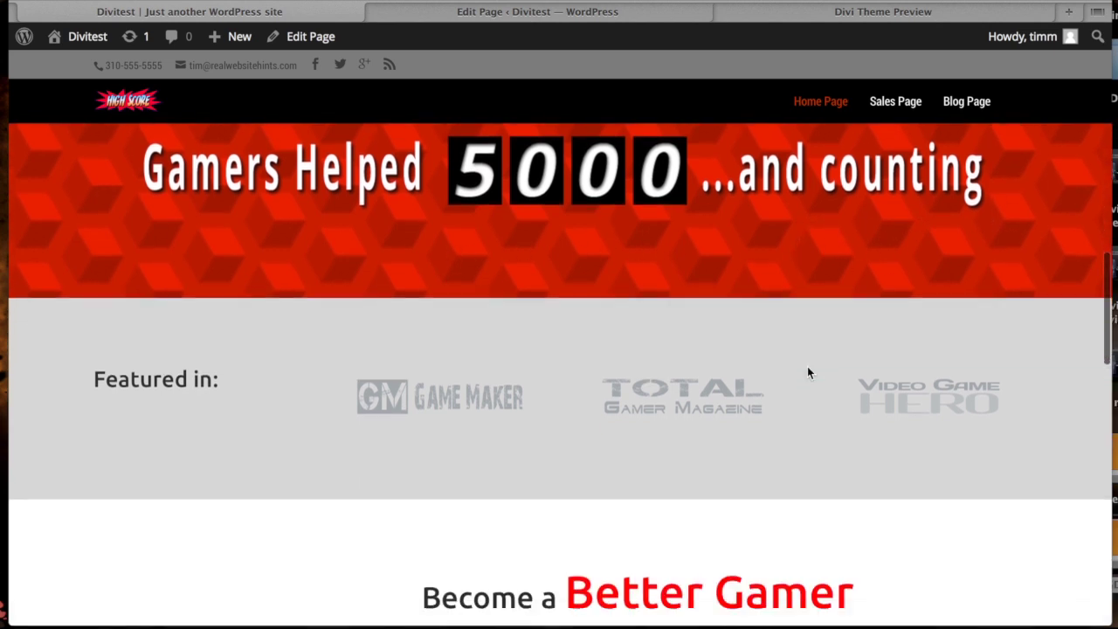
Step: Scroll on to the Latest Updates grid of four gaming posts beside the sidebar widgets
scroll(807, 366, down, 6)
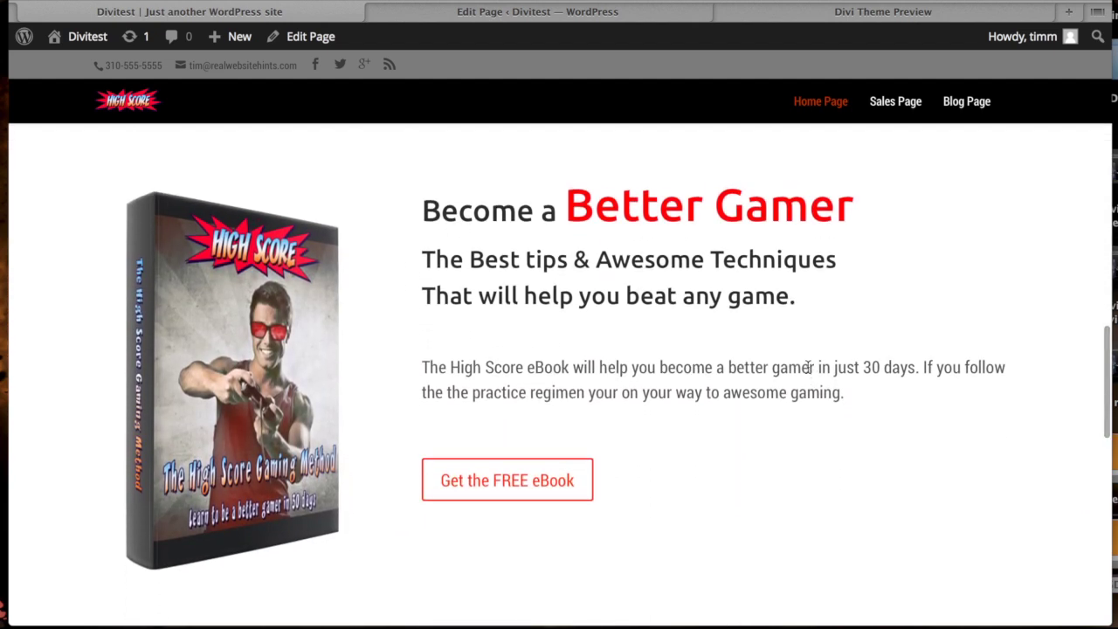
scroll(808, 368, down, 1)
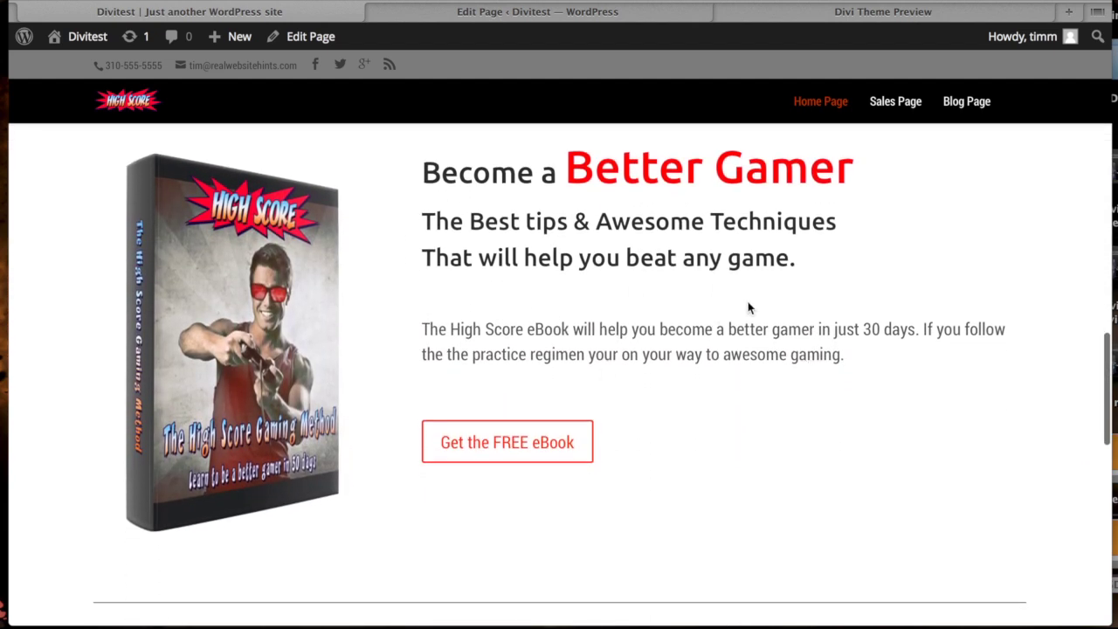
scroll(748, 307, down, 11)
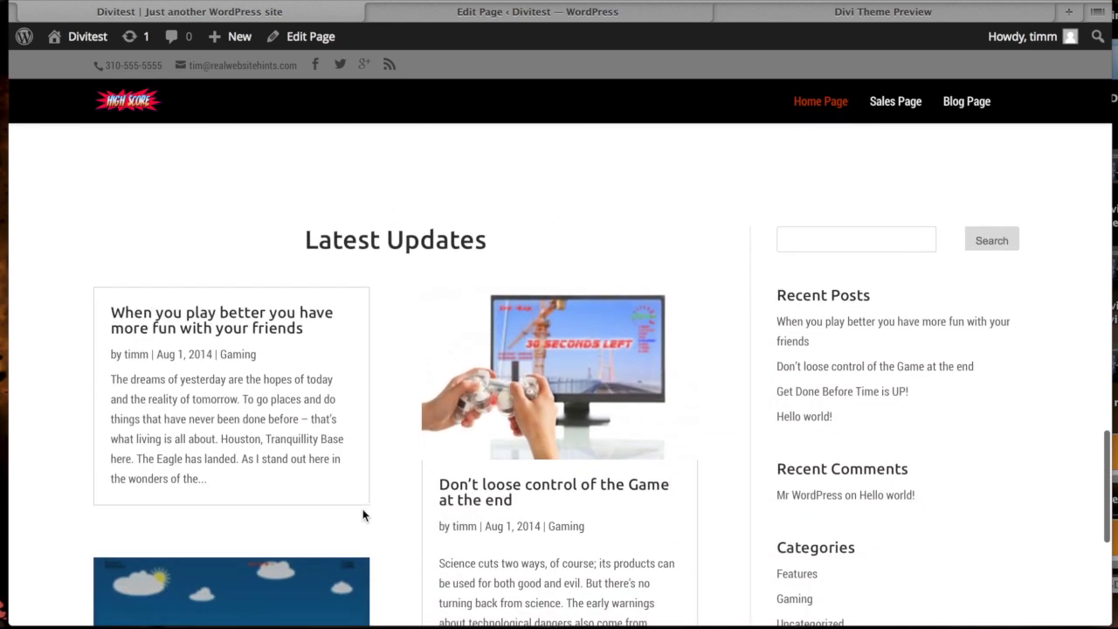
scroll(435, 310, down, 7)
scroll(435, 310, down, 1)
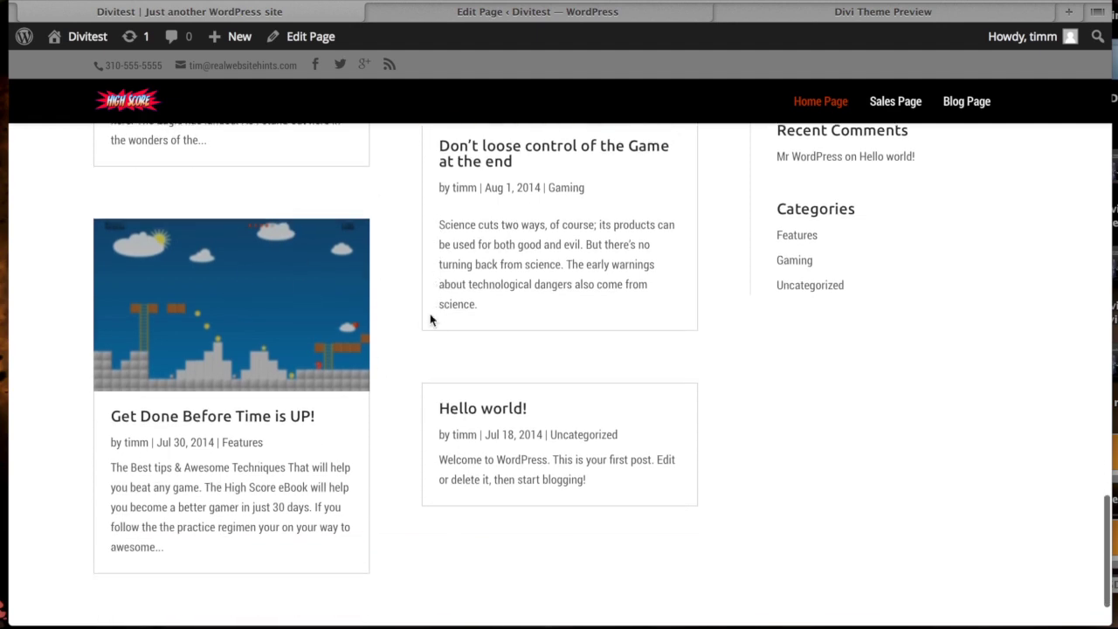
scroll(432, 378, up, 7)
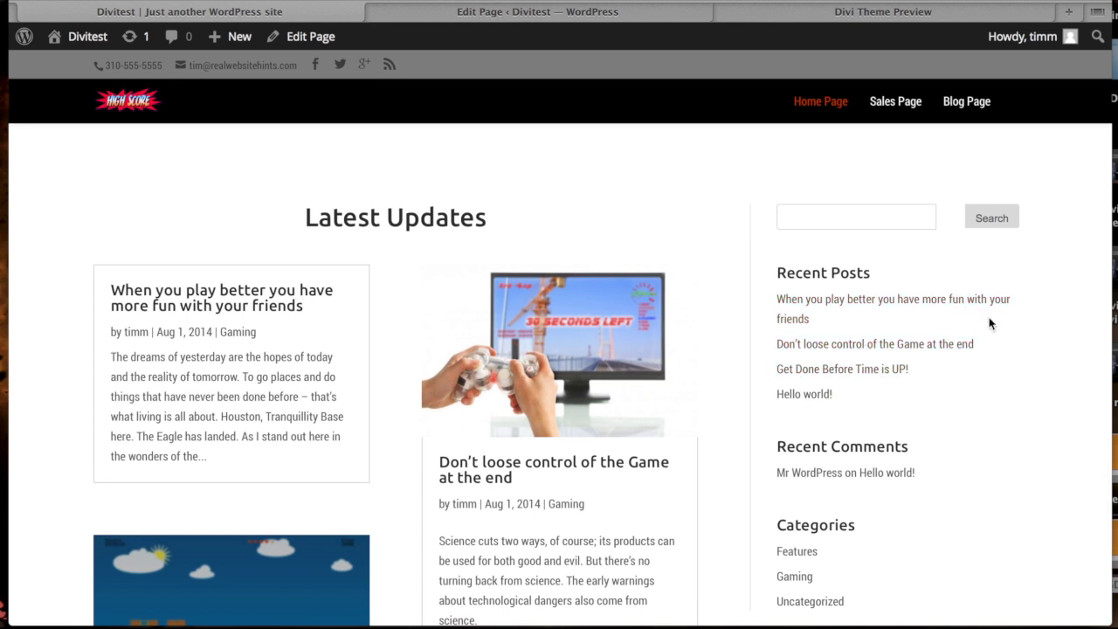
scroll(917, 314, up, 1)
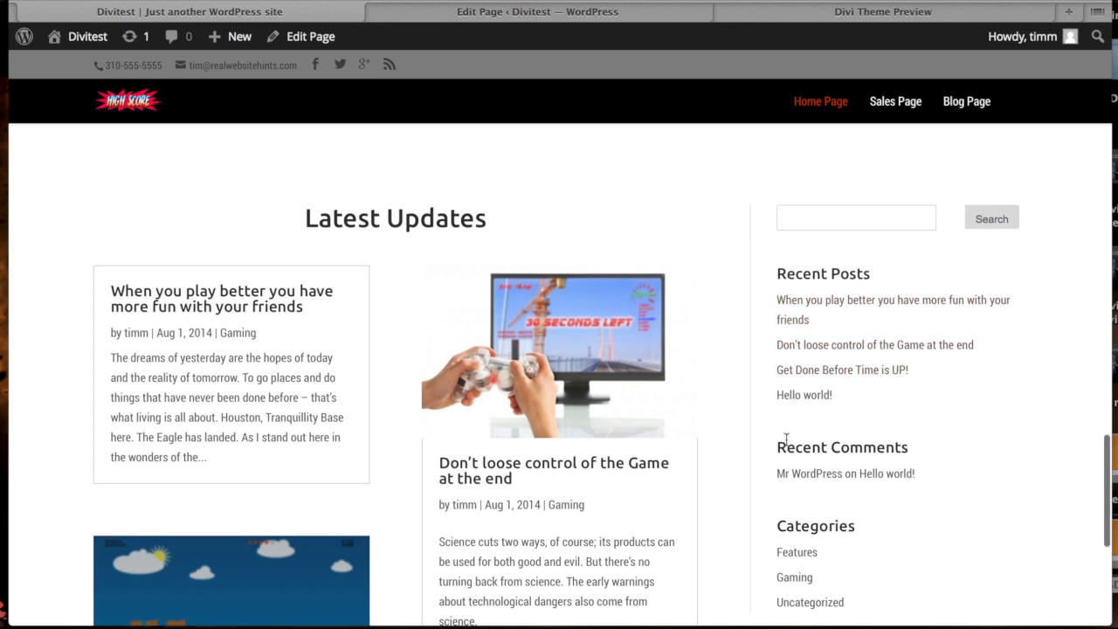
Step: Open the Sales Page and scroll through its features to the 86% circle counter and Enlist Now offer
click(892, 102)
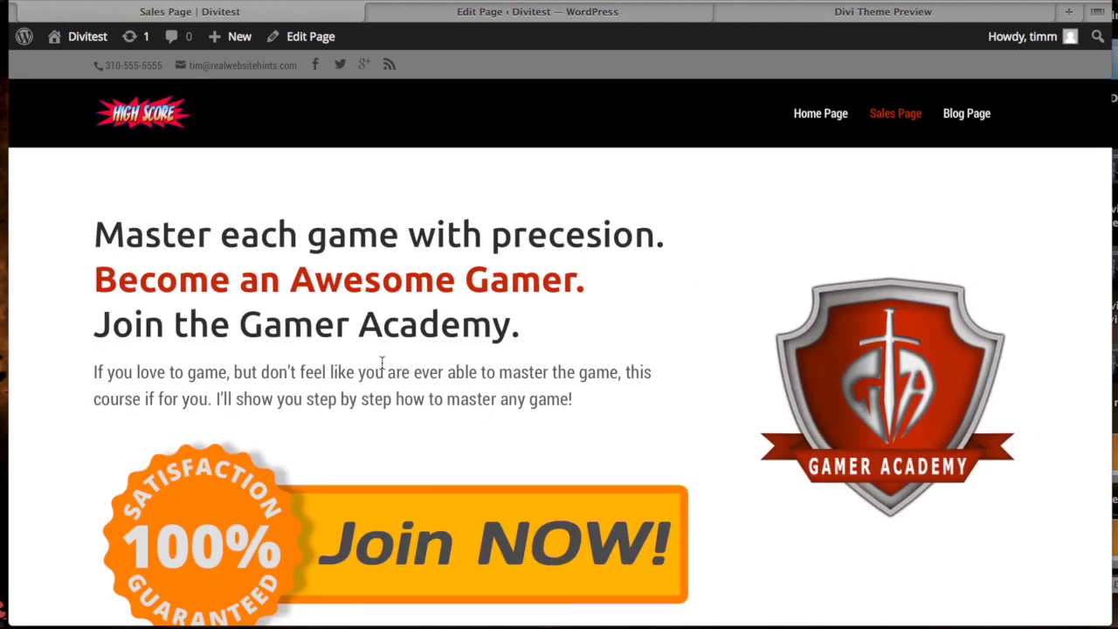
scroll(828, 262, down, 5)
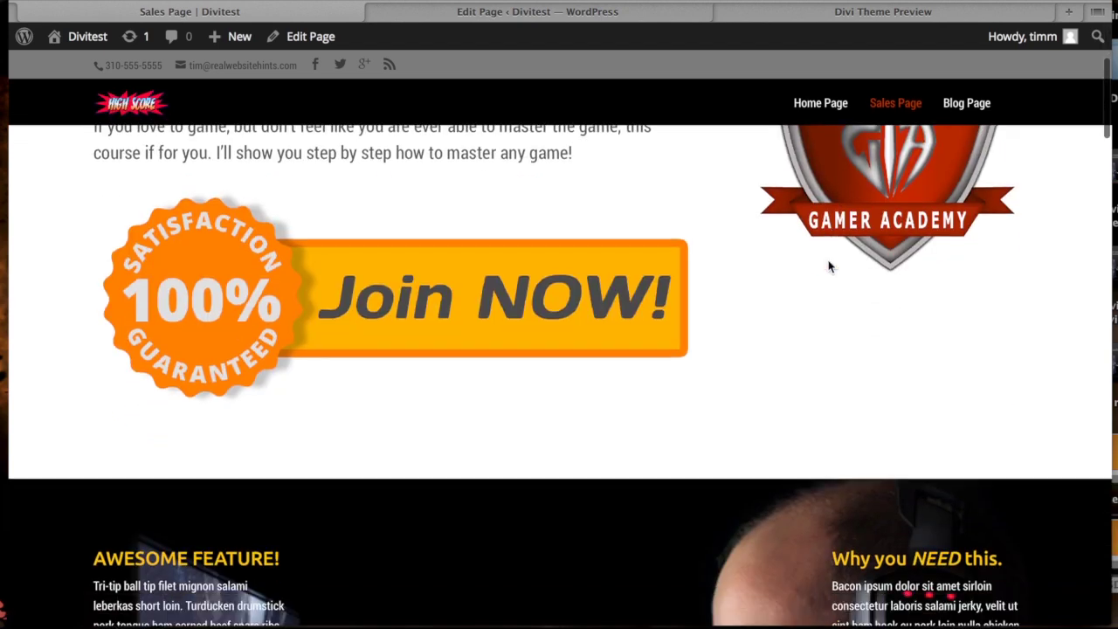
scroll(828, 260, down, 1)
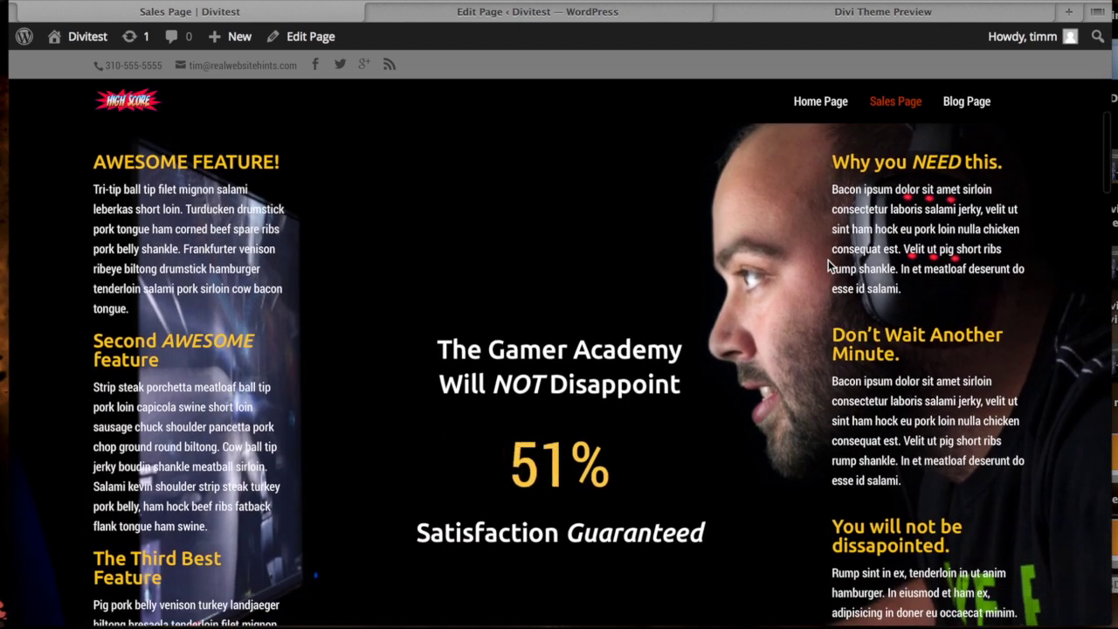
scroll(828, 264, down, 1)
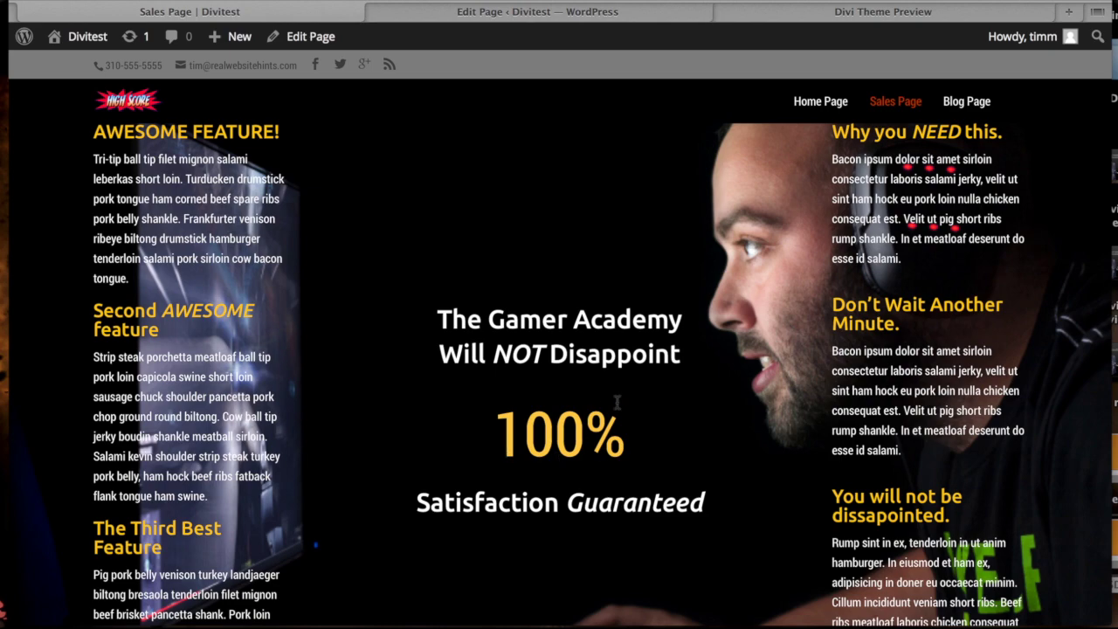
scroll(587, 384, down, 3)
scroll(587, 385, down, 5)
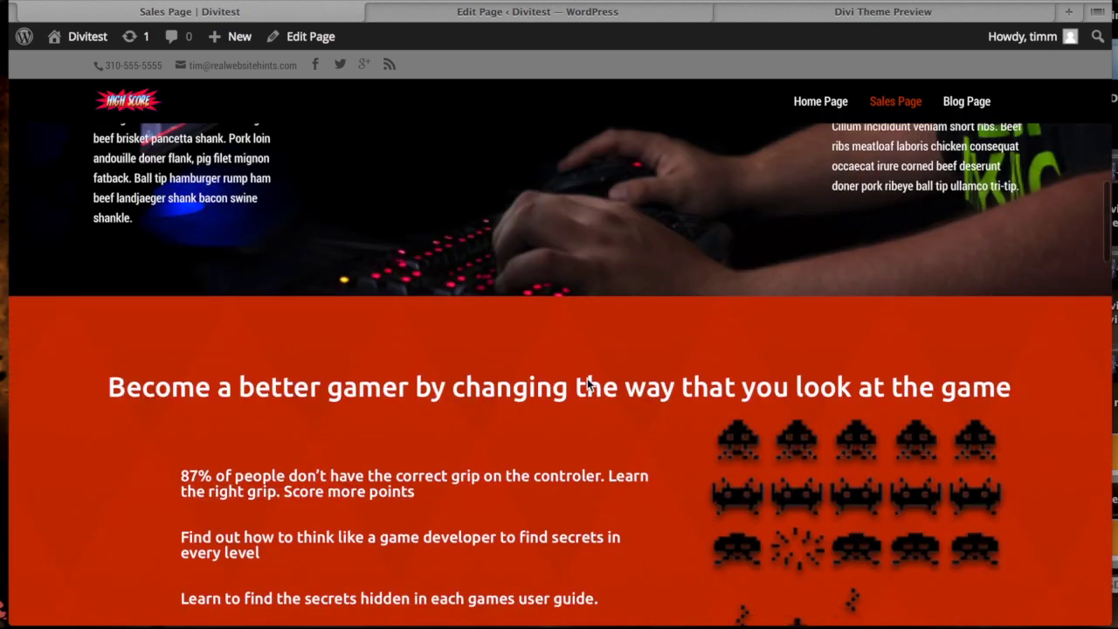
scroll(587, 378, up, 1)
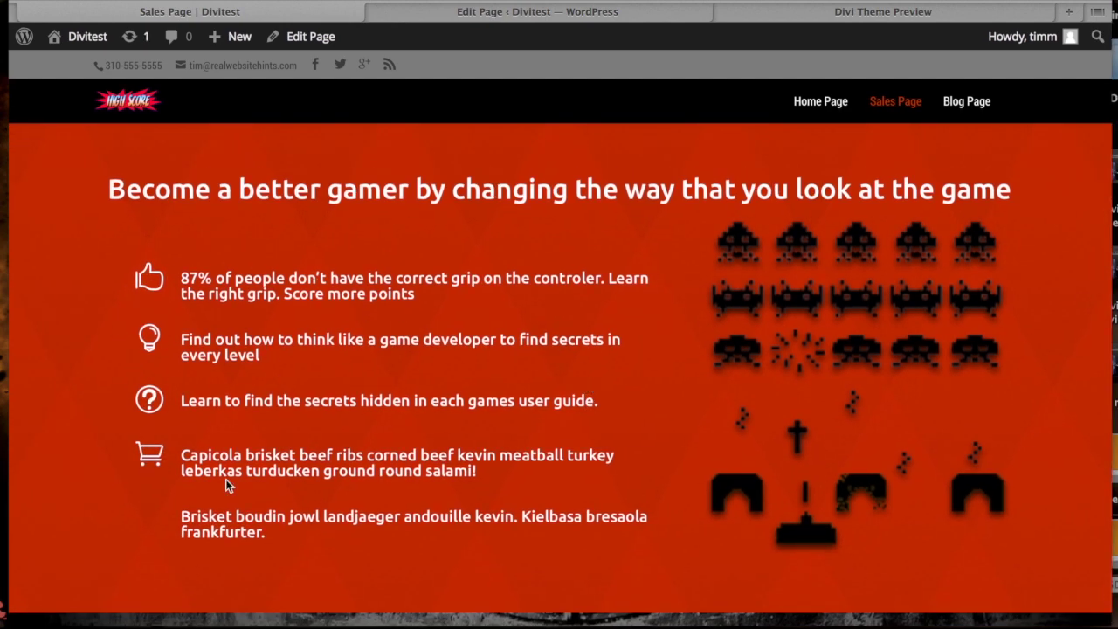
scroll(162, 441, down, 1)
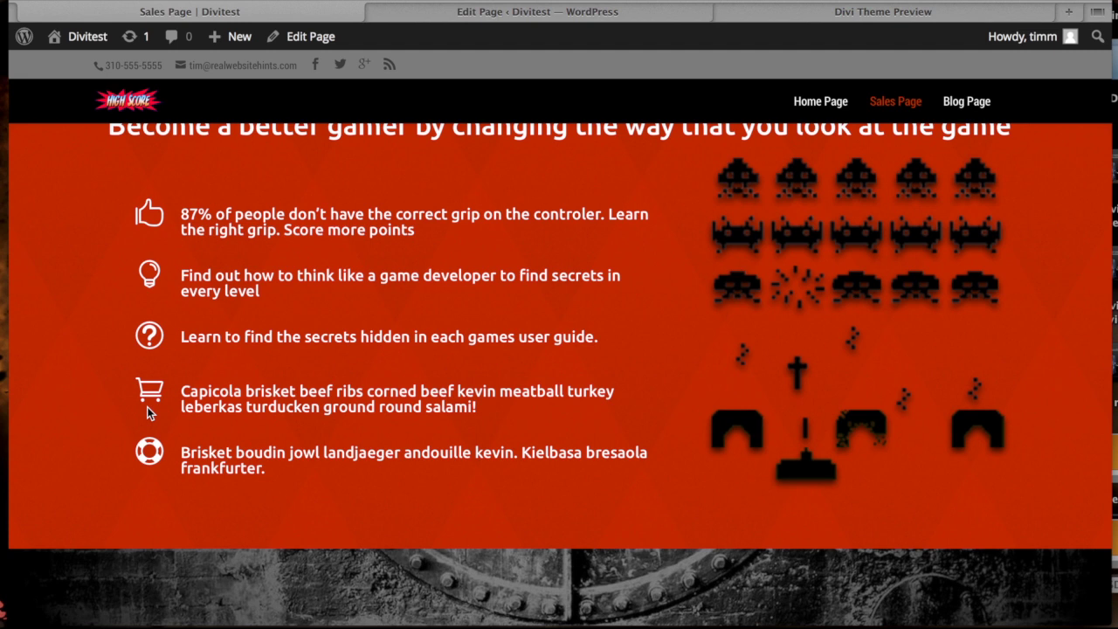
scroll(147, 412, down, 5)
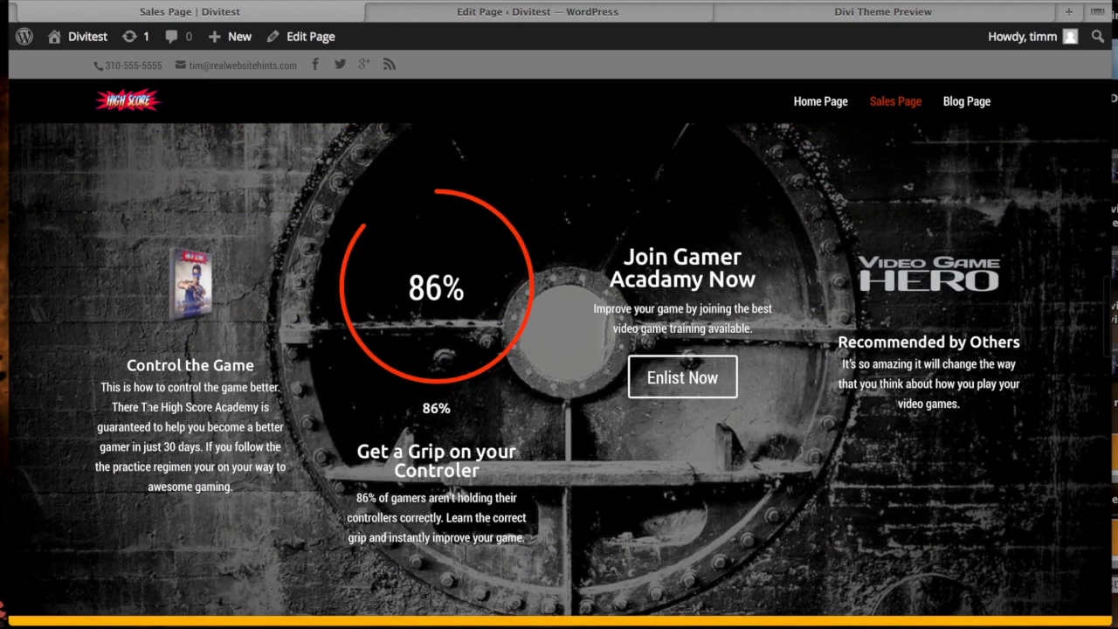
Step: Scroll further down the Sales Page past the Lifetime Access section
scroll(830, 223, down, 3)
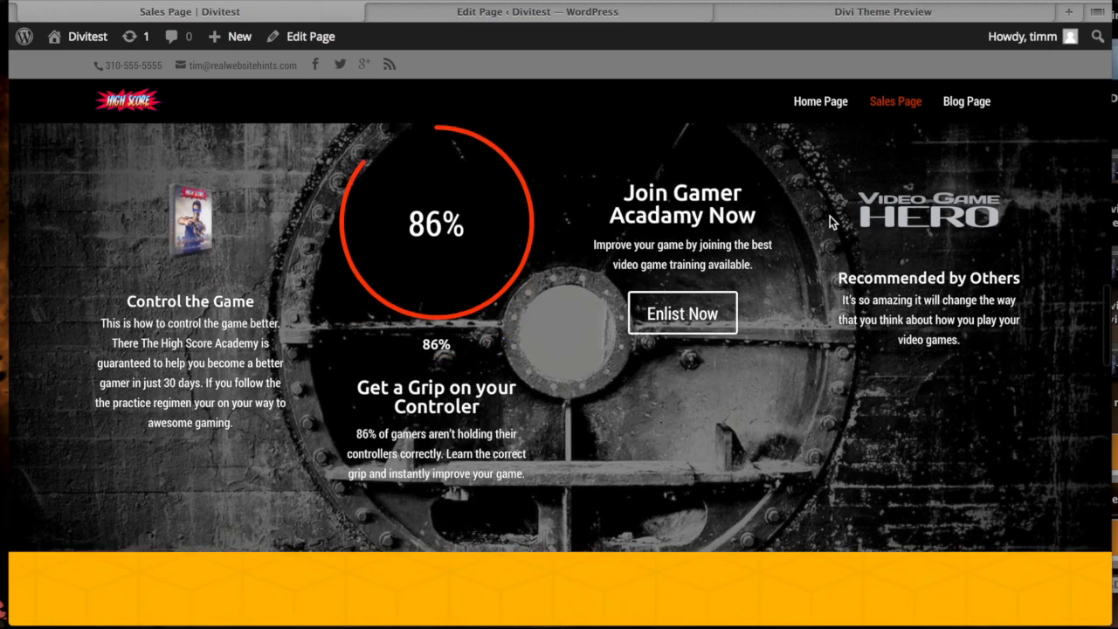
scroll(830, 223, up, 2)
scroll(830, 216, up, 3)
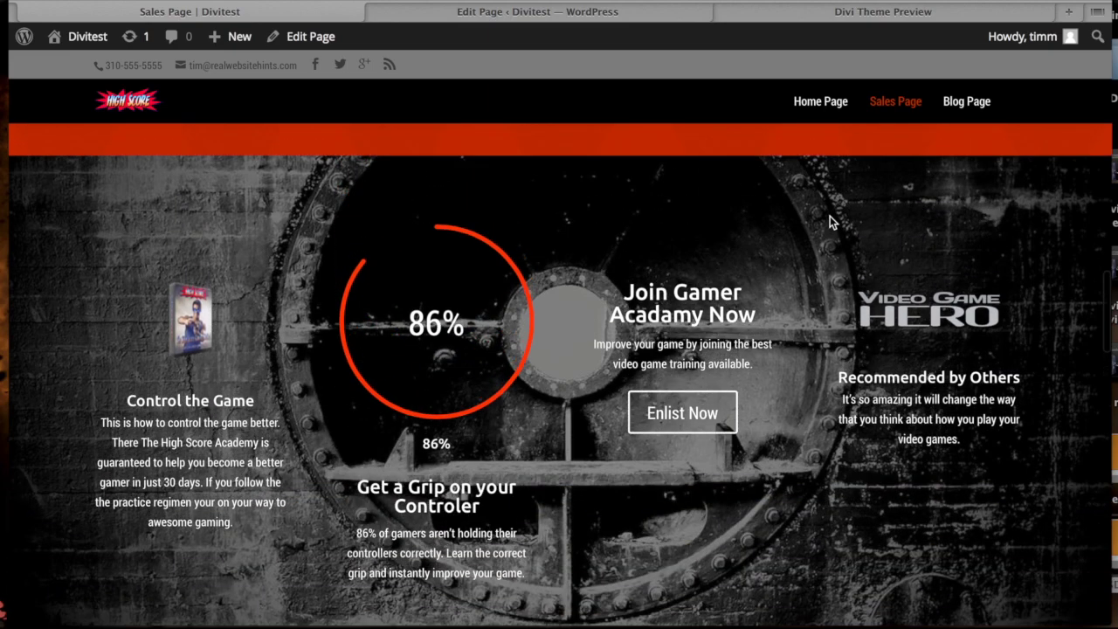
scroll(830, 216, down, 2)
scroll(830, 216, down, 1)
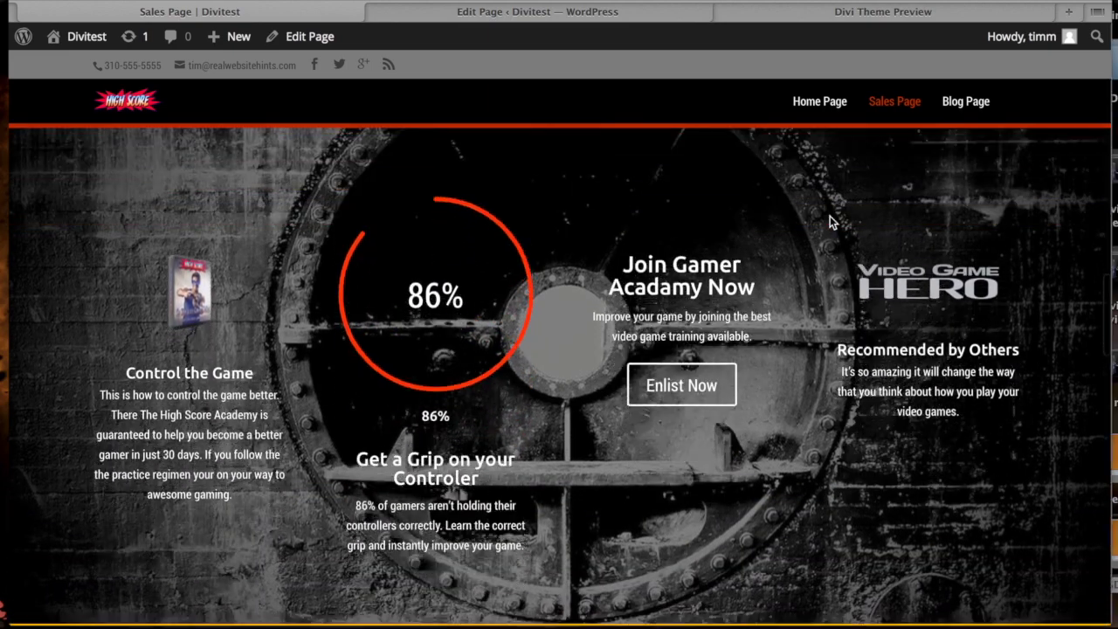
scroll(668, 232, down, 1)
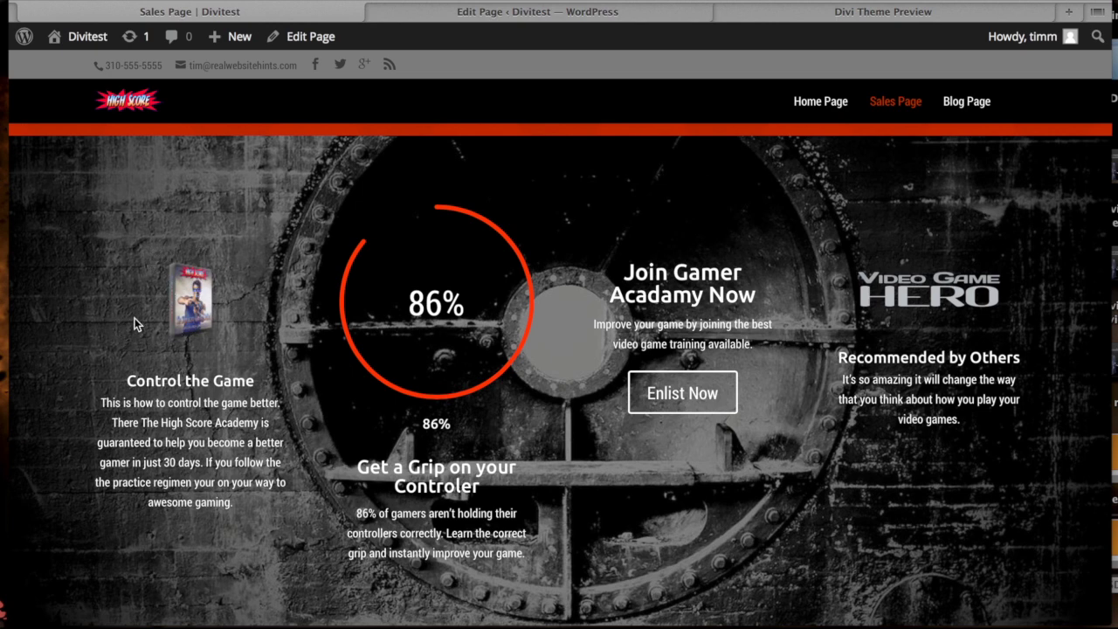
scroll(181, 305, up, 3)
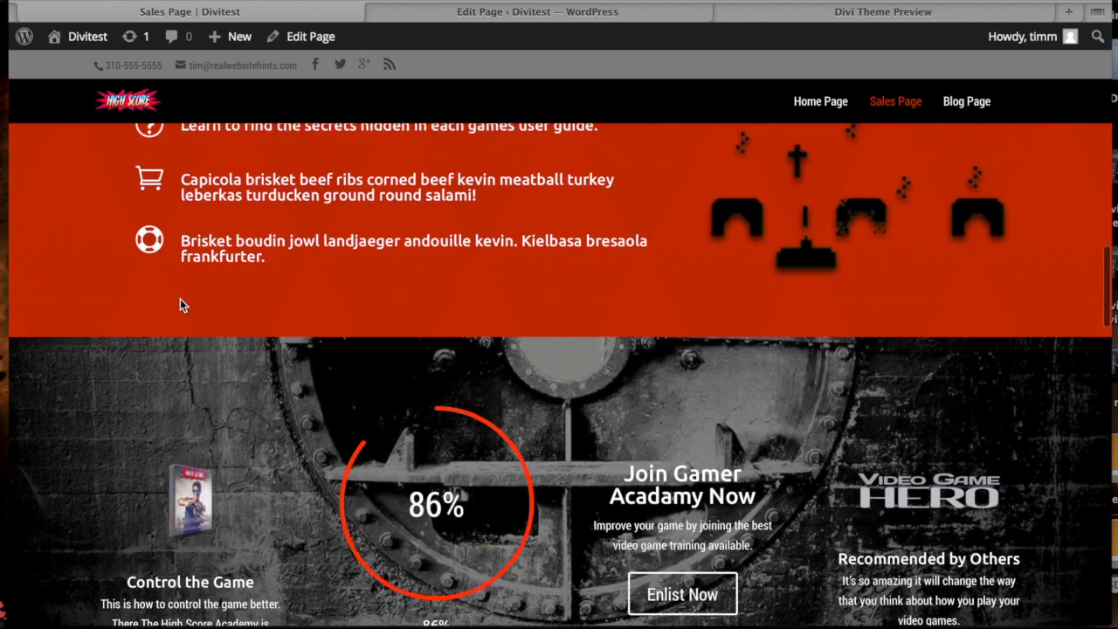
scroll(180, 302, up, 3)
Step: Continue to the testimonials and the Basic $5.99, Officer $8.99, Star General $12.99 pricing tables
scroll(159, 380, down, 6)
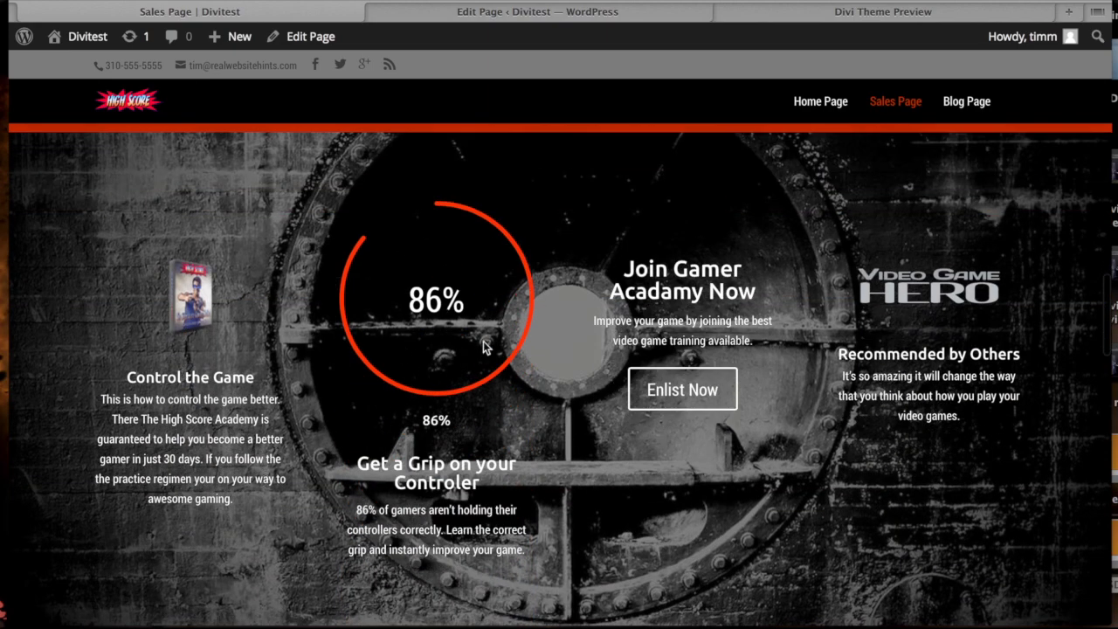
scroll(493, 352, down, 5)
scroll(490, 349, down, 4)
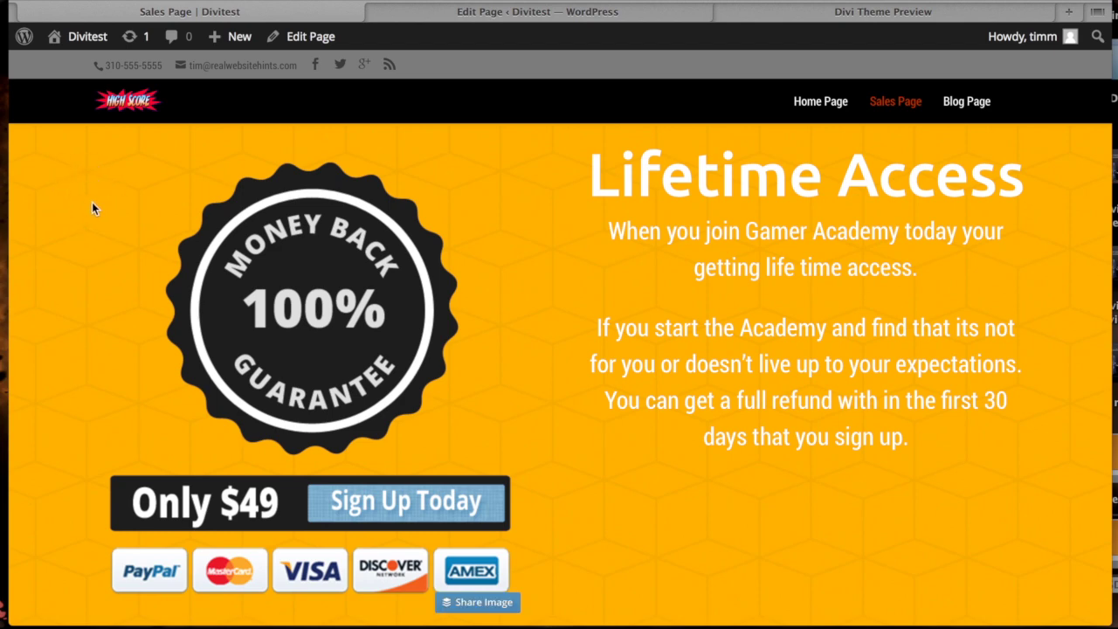
scroll(81, 233, down, 6)
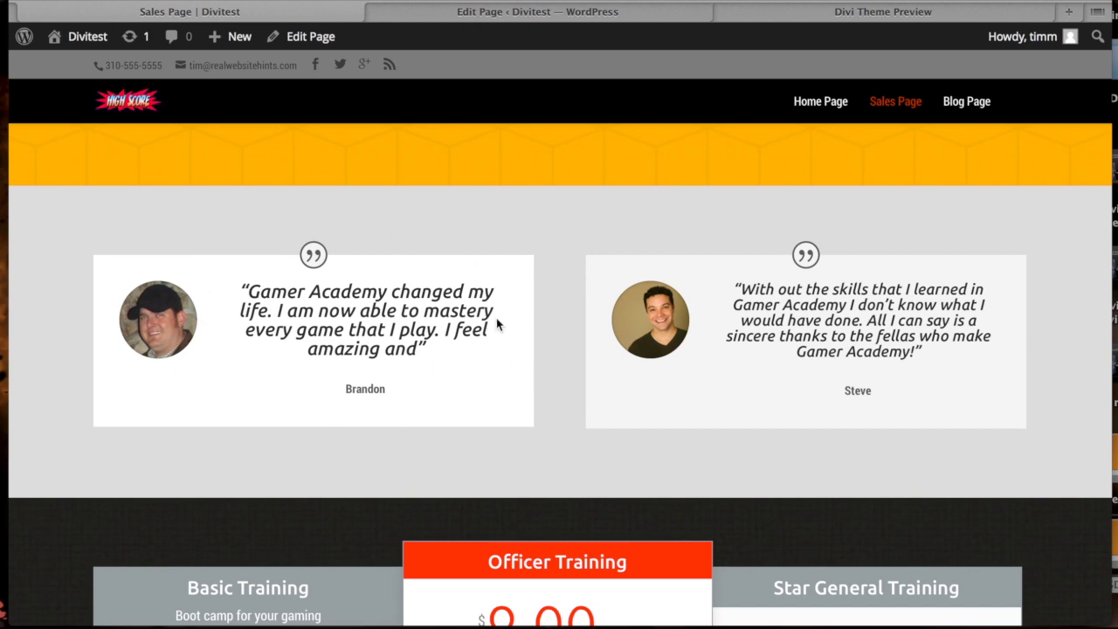
scroll(530, 301, down, 5)
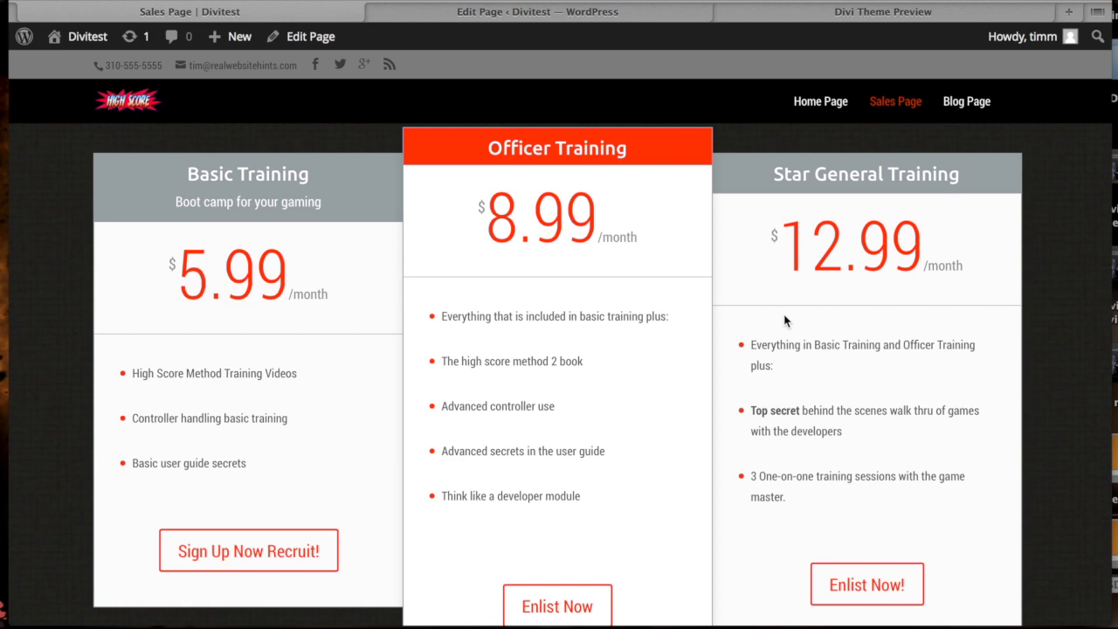
scroll(784, 320, up, 1)
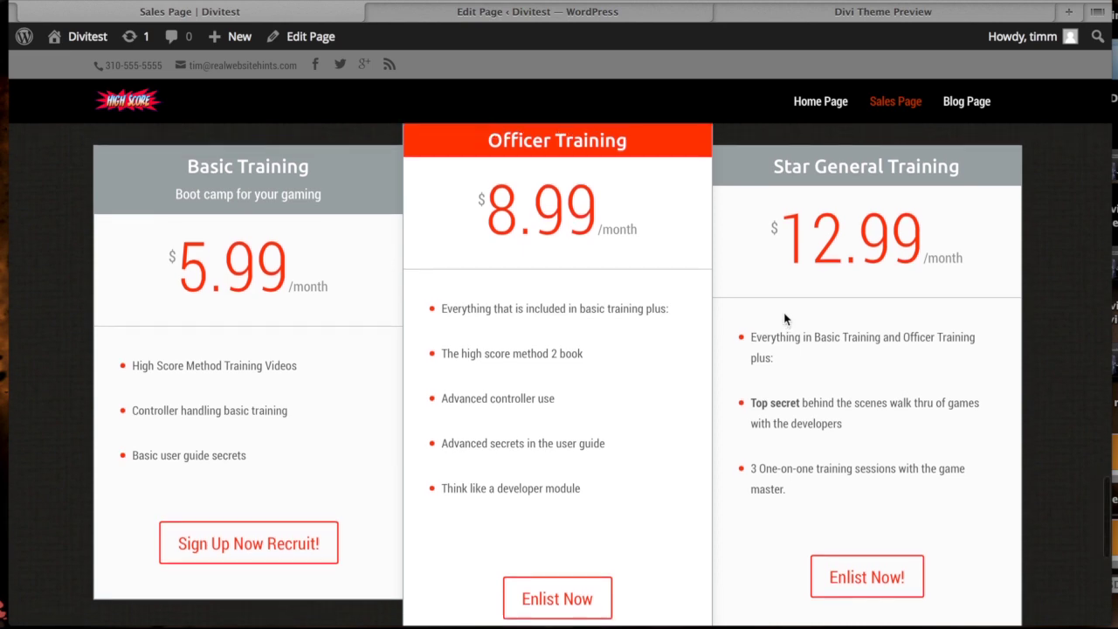
click(467, 12)
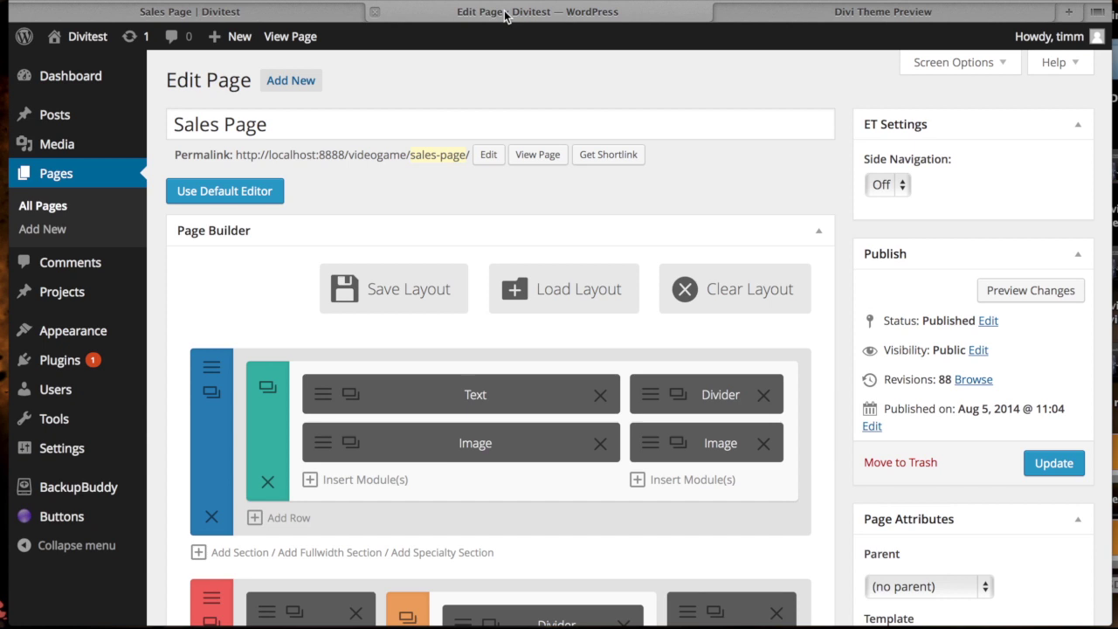
scroll(308, 188, down, 5)
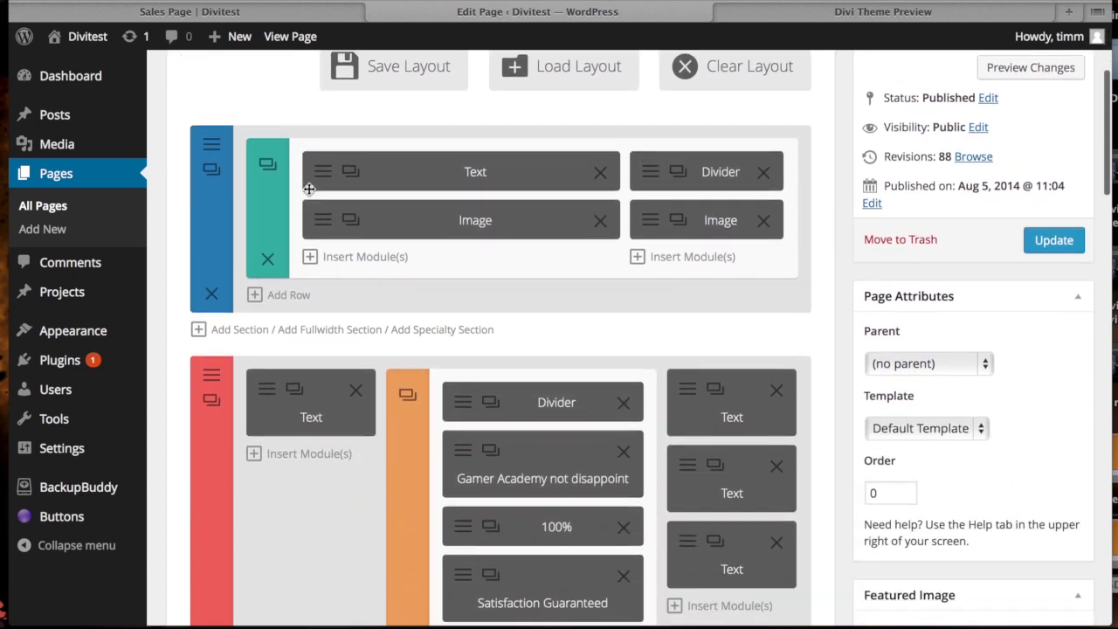
scroll(308, 188, down, 1)
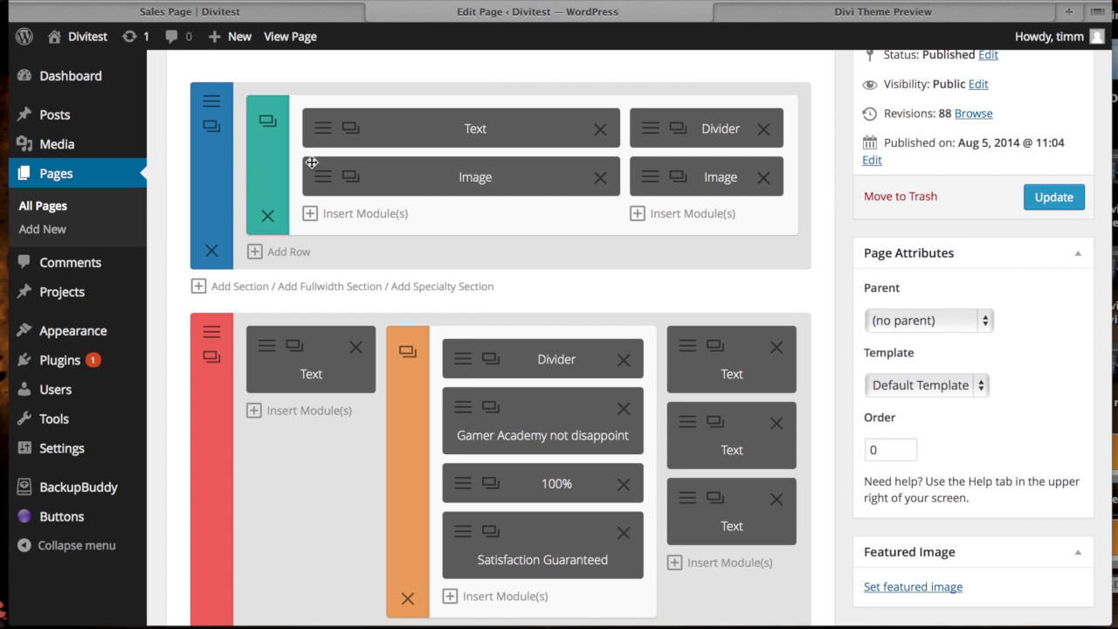
Step: Switch to the Divi Theme Preview tab showing the Video & Parallax Backgrounds demo
click(856, 13)
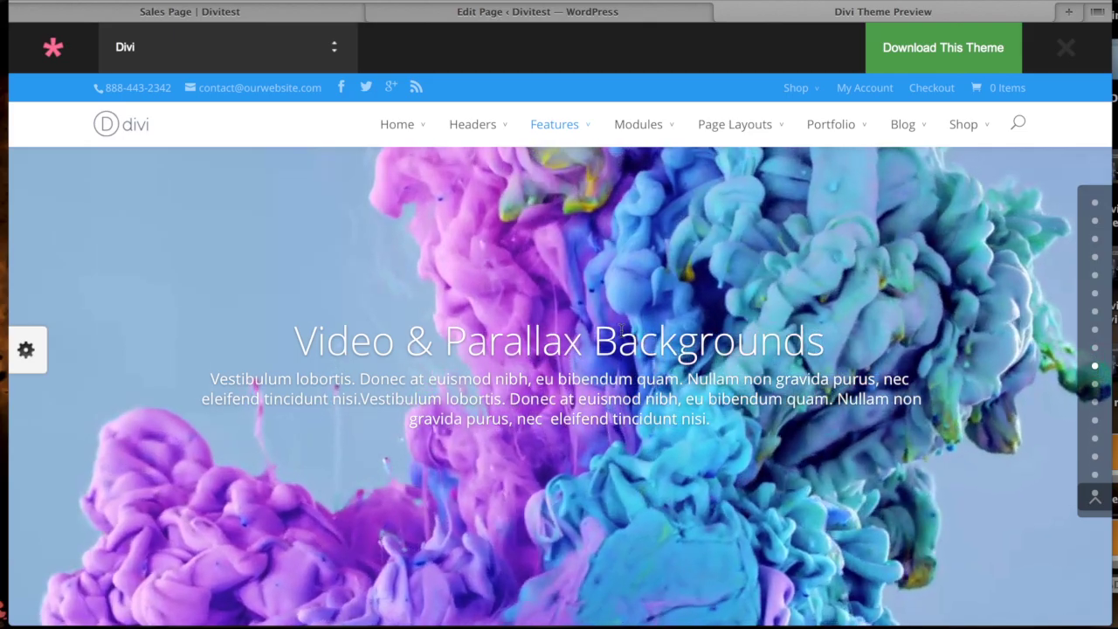
Step: Return to the Sales Page's Divi Builder layout with its Text, Divider and Image modules
click(419, 11)
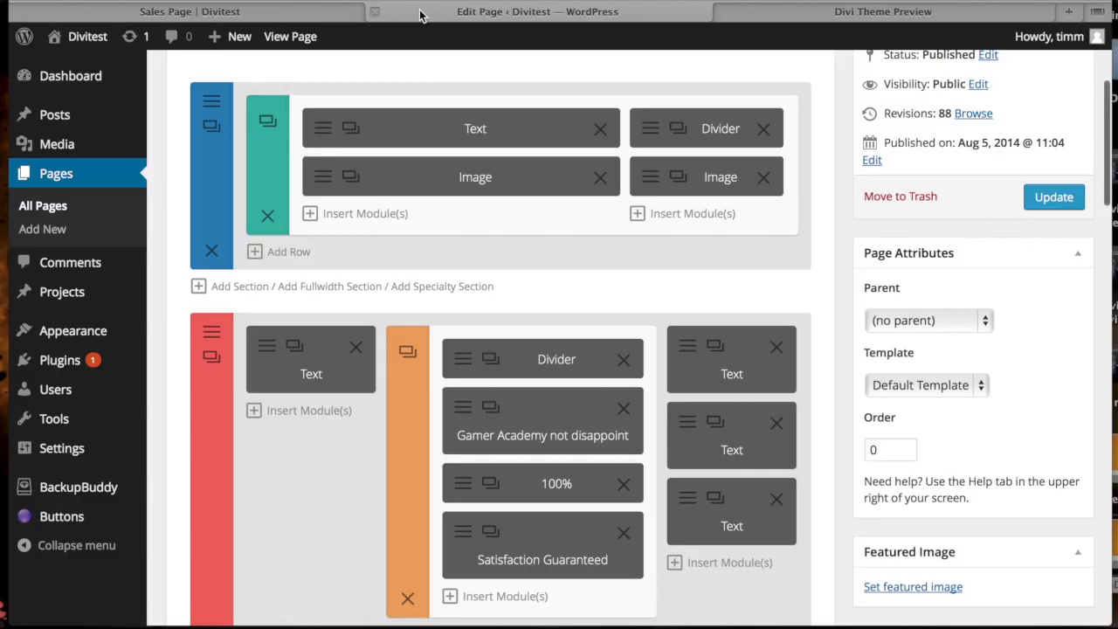
scroll(507, 196, down, 3)
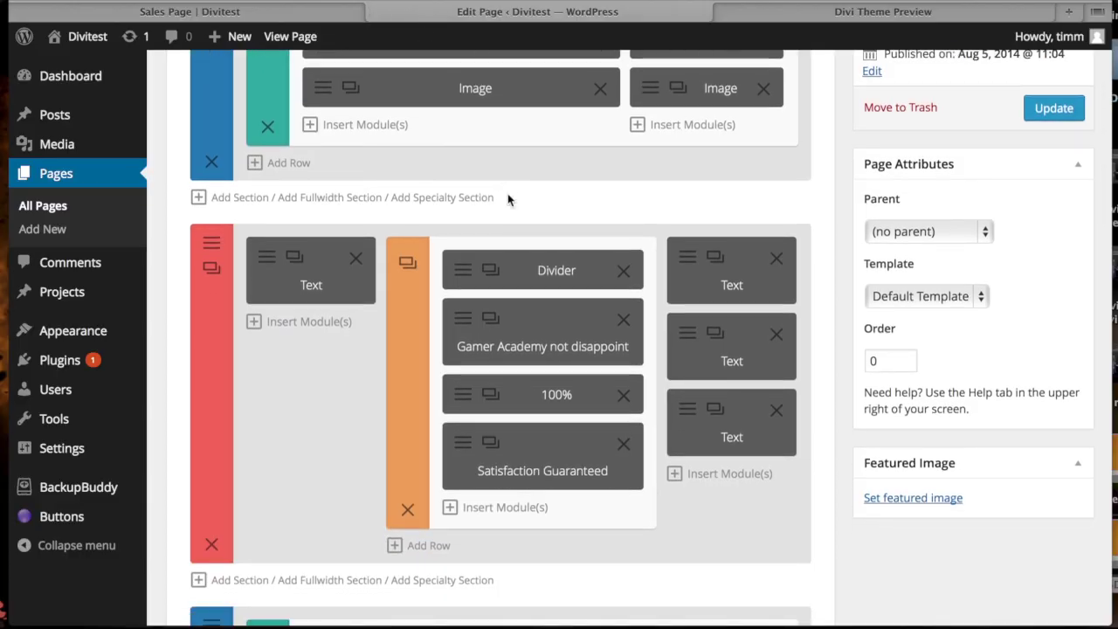
scroll(509, 196, up, 4)
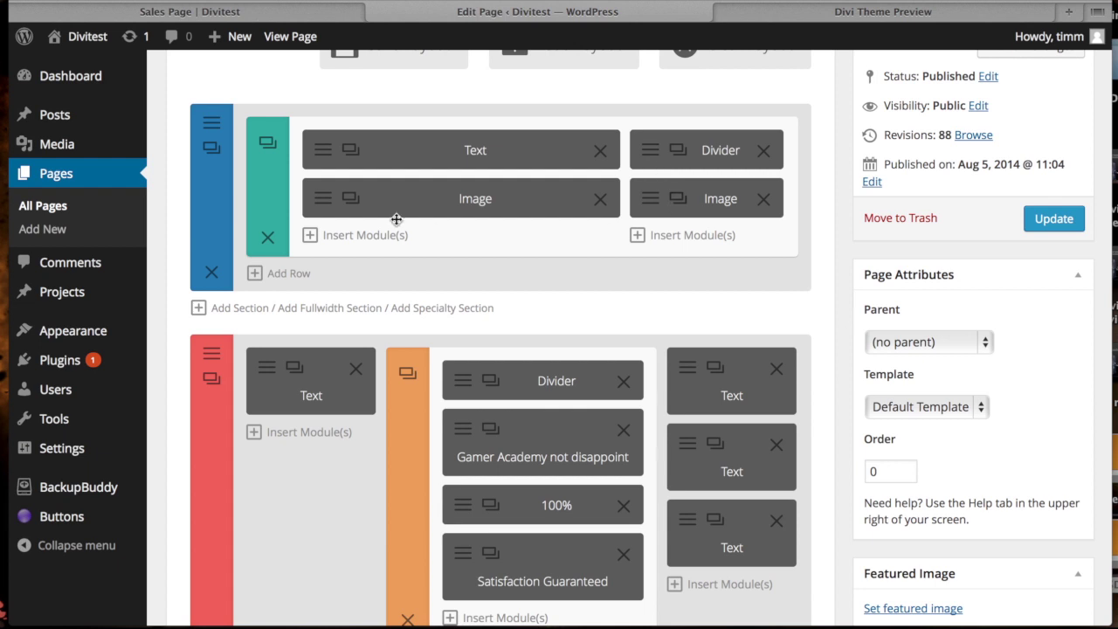
Step: Add an empty second row to the first section, browsing column layouts without choosing one
click(279, 276)
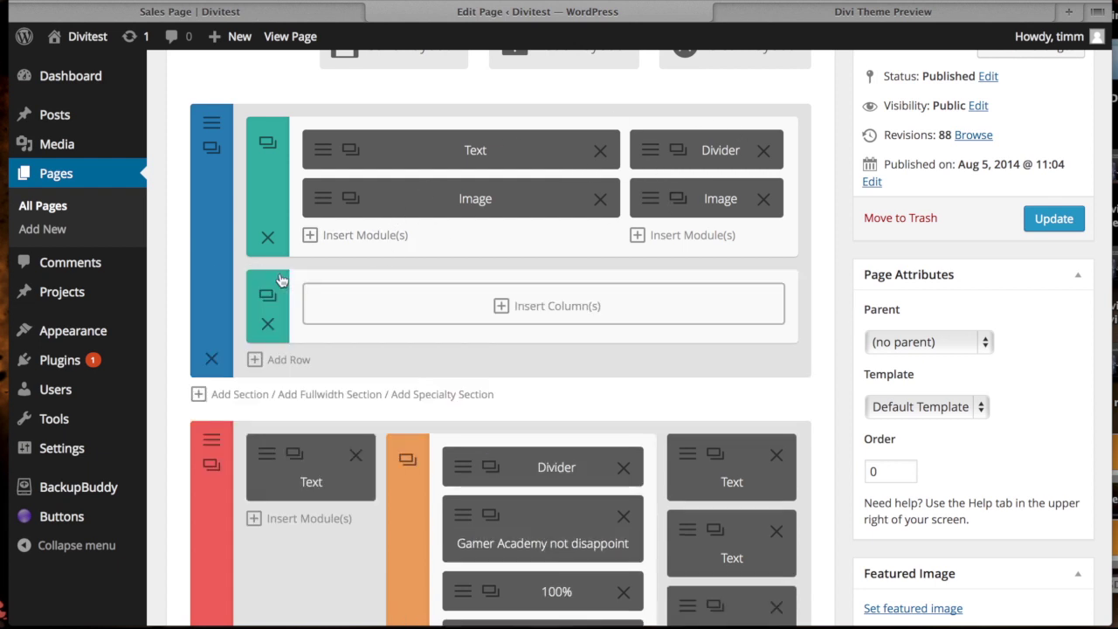
click(568, 316)
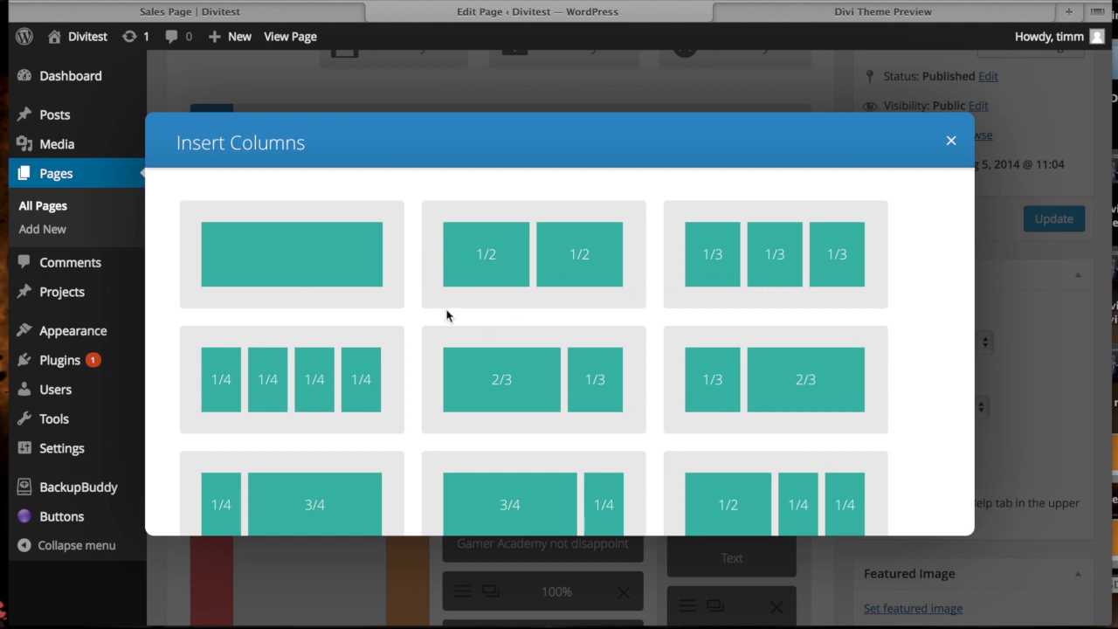
scroll(662, 311, down, 5)
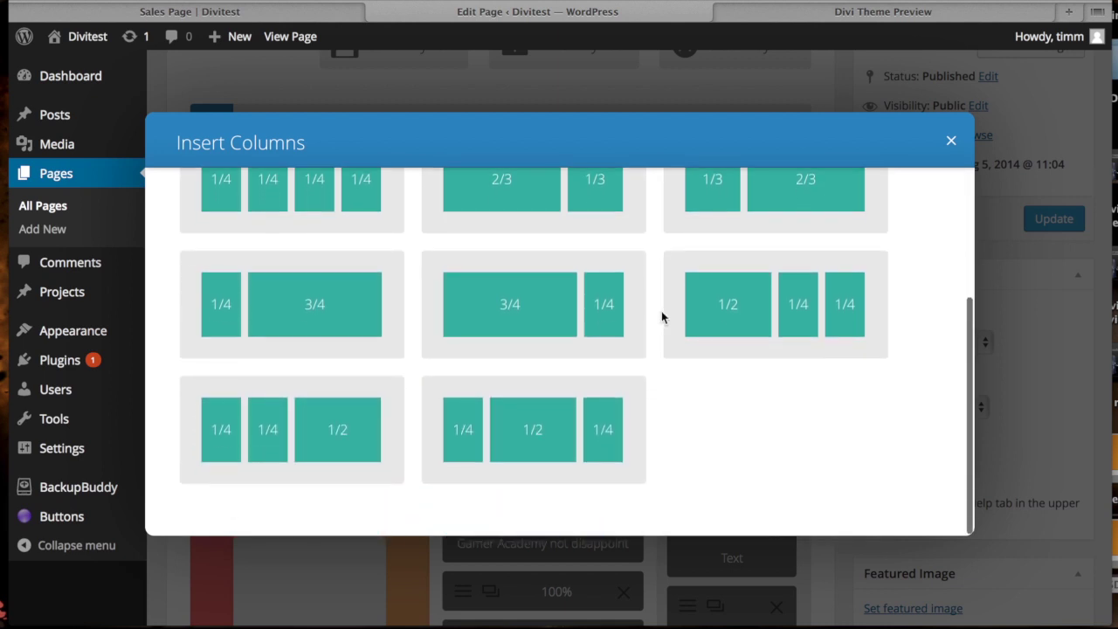
scroll(282, 340, up, 5)
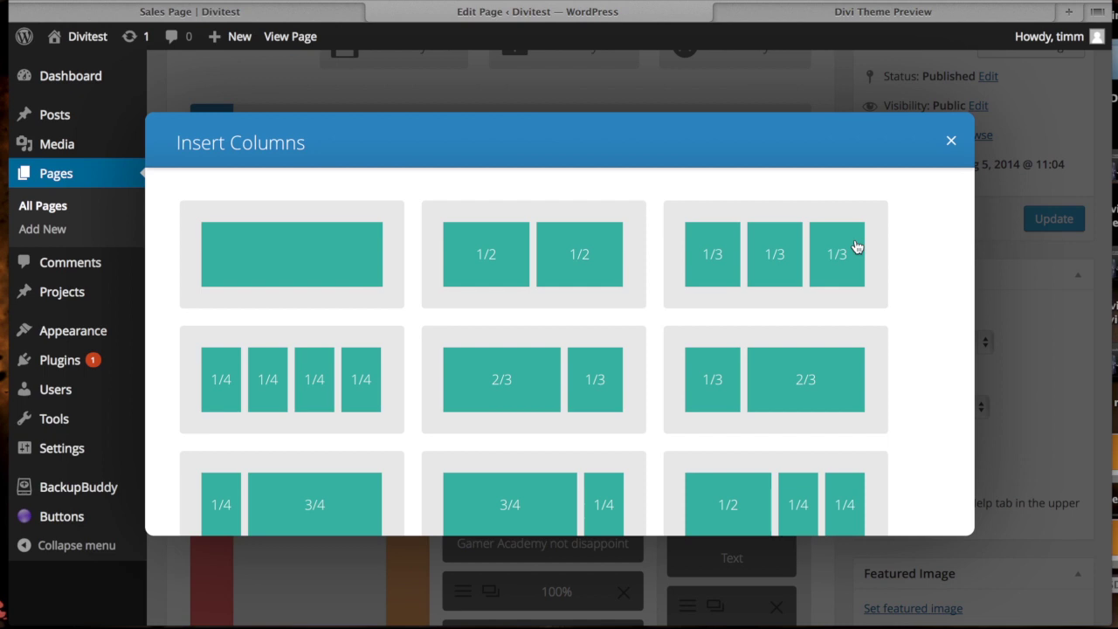
scroll(856, 247, down, 5)
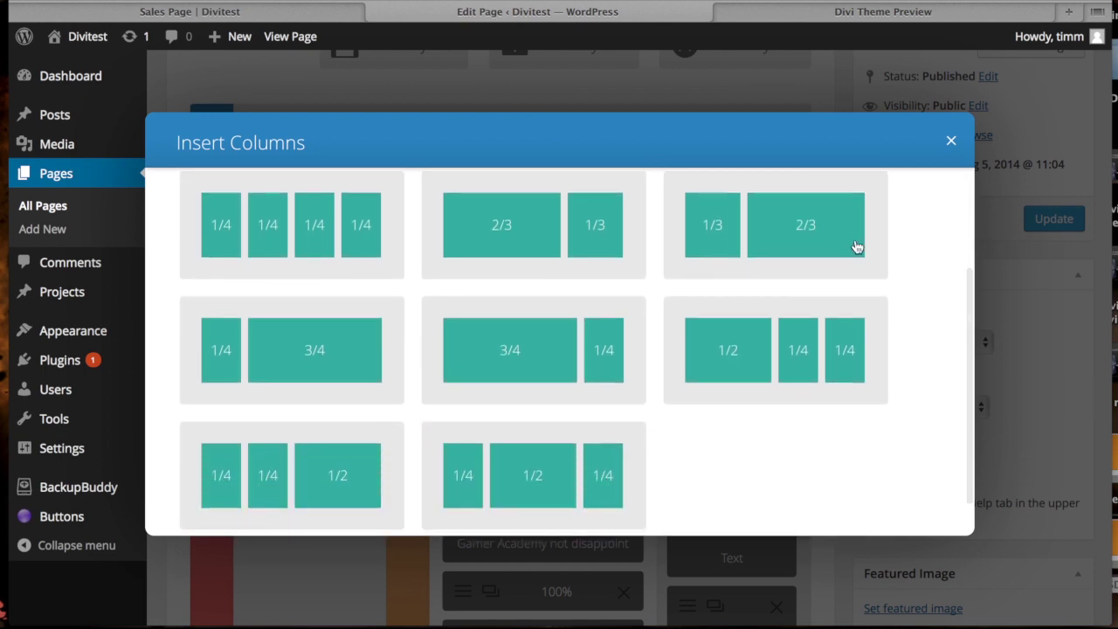
click(951, 140)
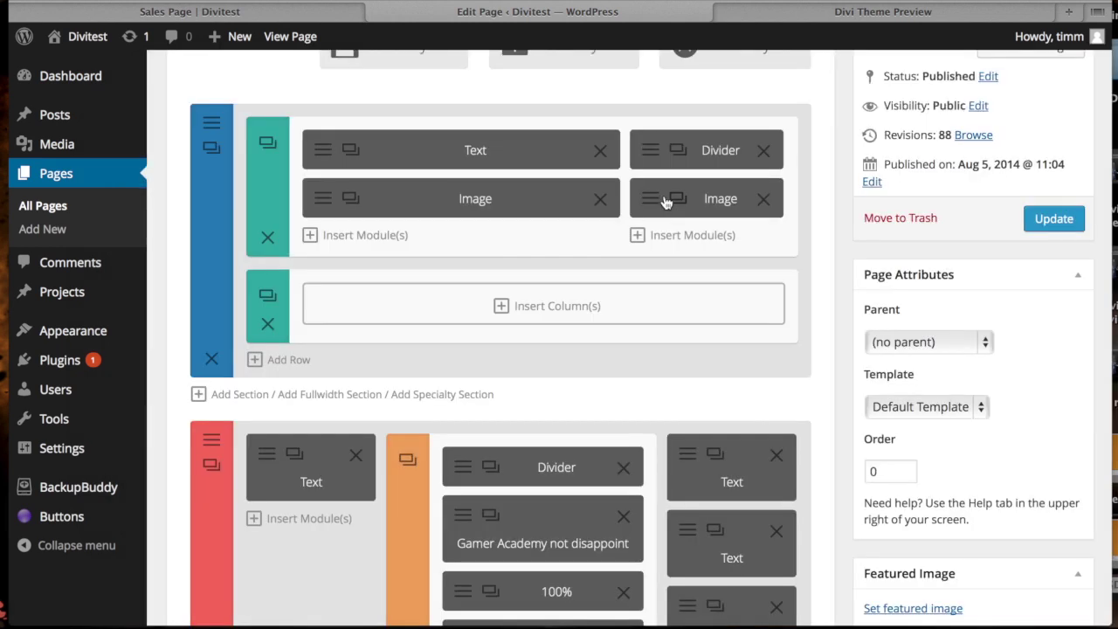
Step: Bring up the Insert Module list for the first row's left column
click(366, 236)
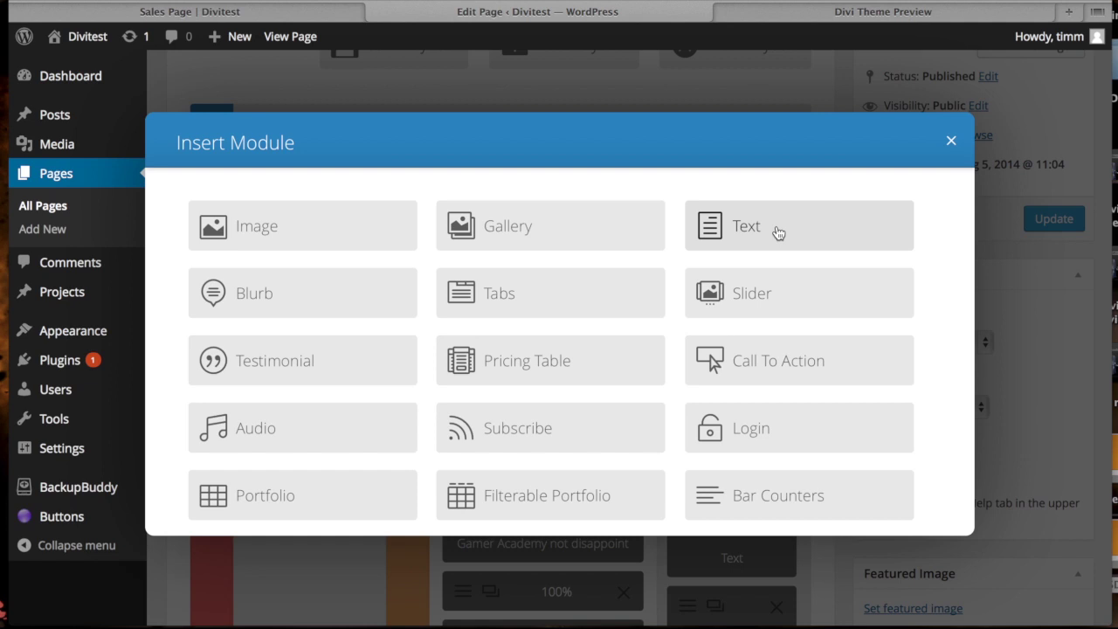
Step: Add a Blurb module with Use Icon set to Yes
click(321, 304)
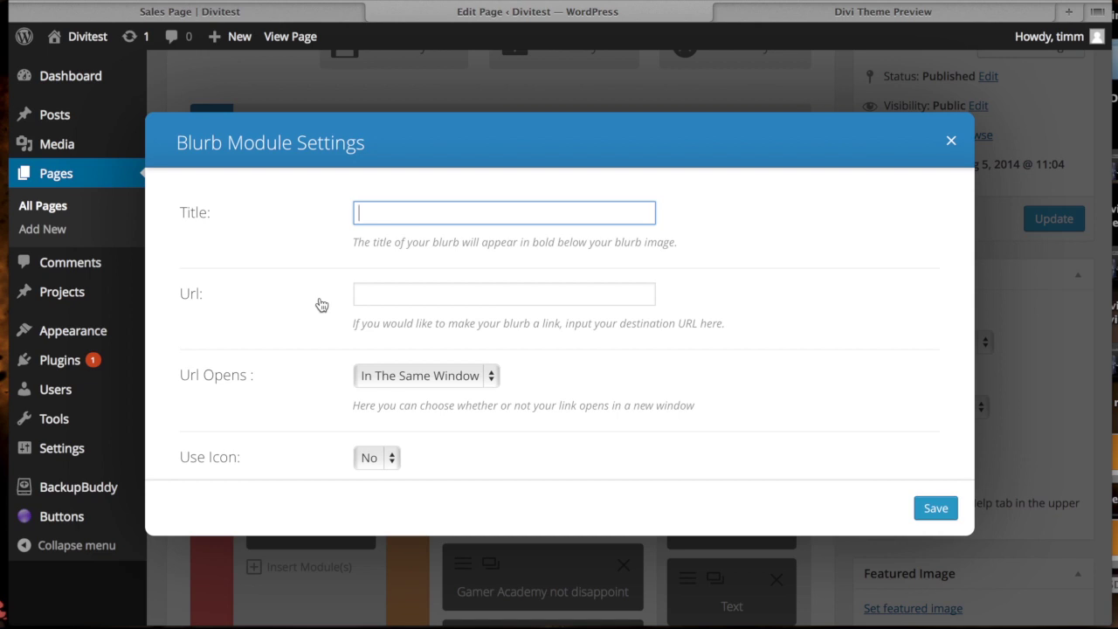
scroll(322, 304, down, 3)
scroll(320, 303, up, 1)
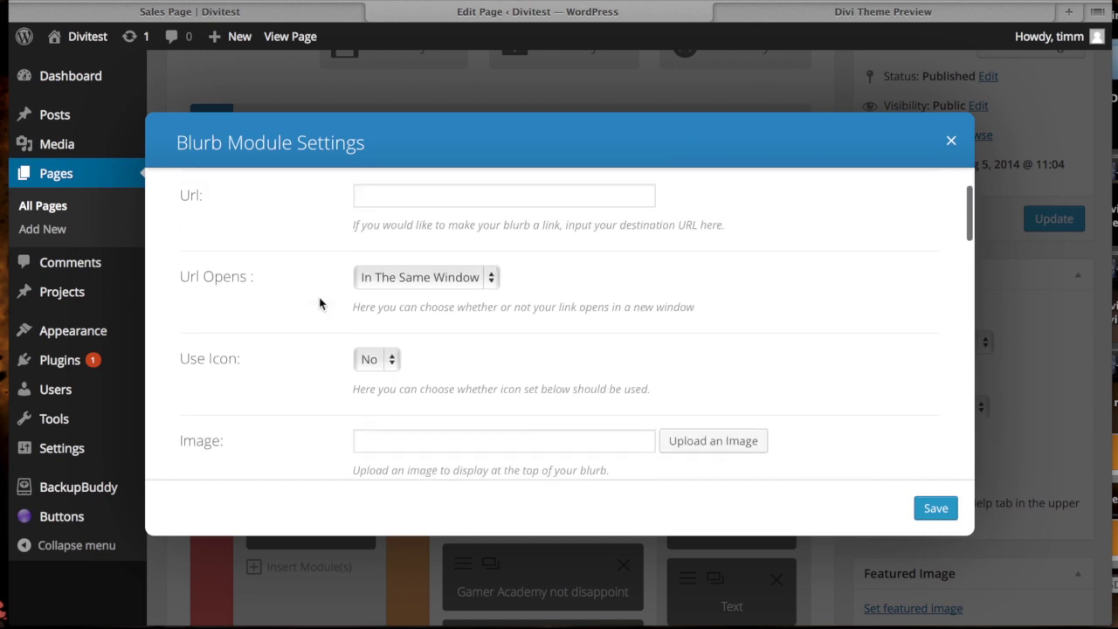
click(397, 361)
click(390, 377)
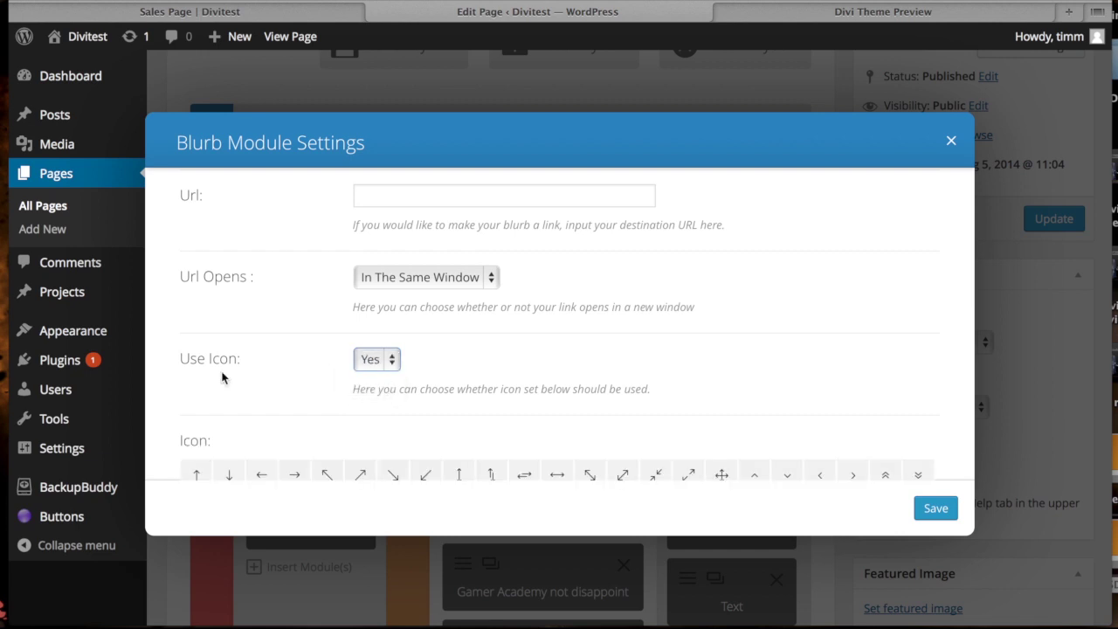
Step: Set the Blurb's Circle Icon option to Yes
scroll(154, 366, down, 4)
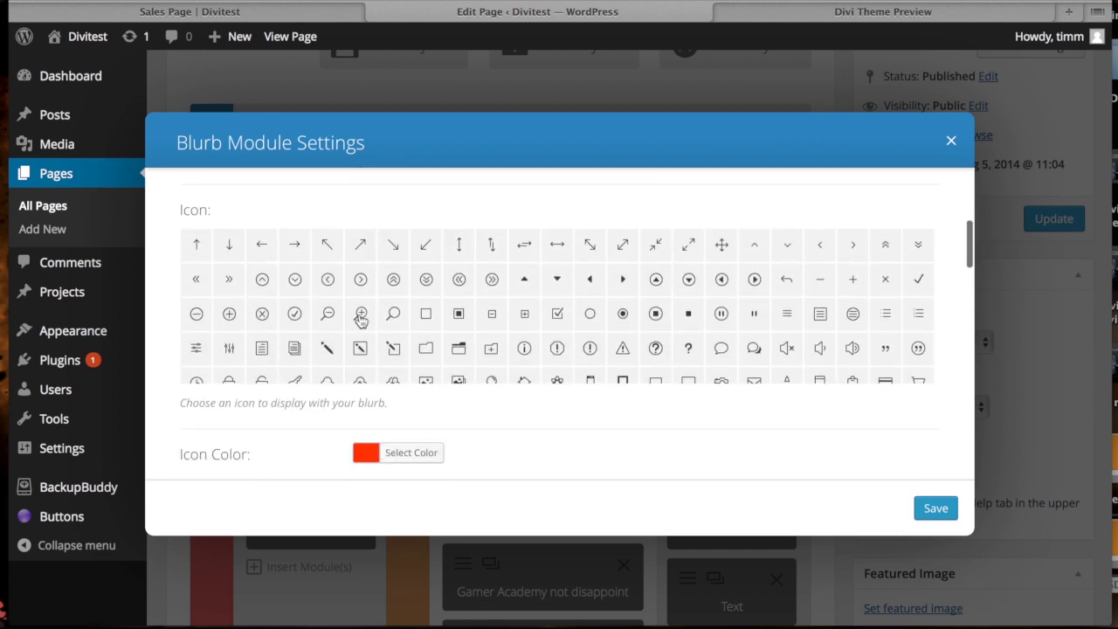
scroll(360, 322, down, 5)
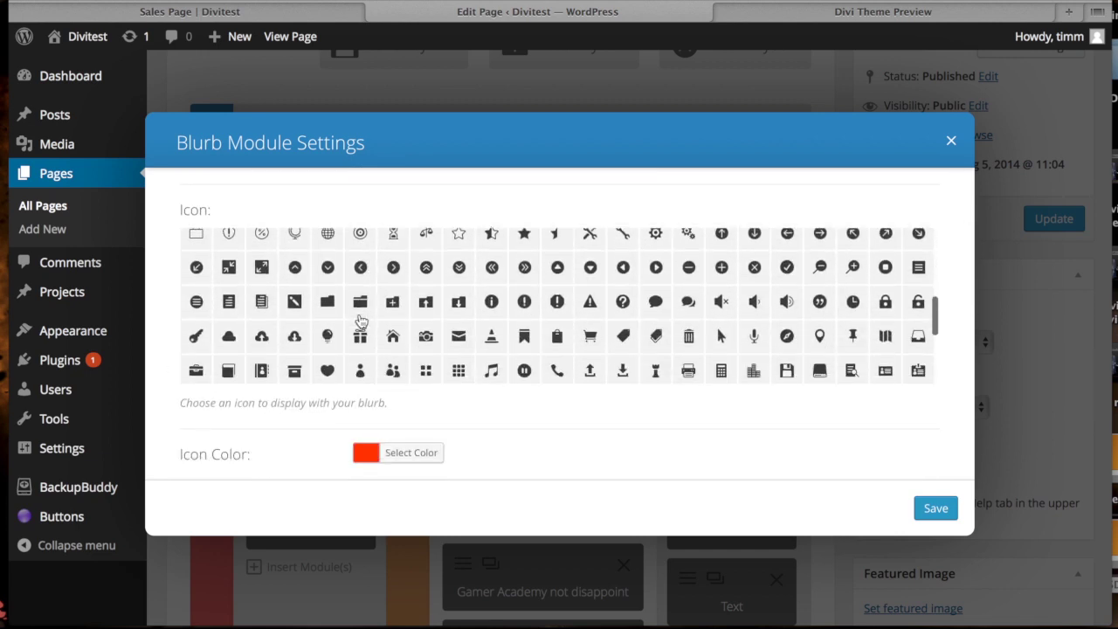
scroll(360, 321, down, 8)
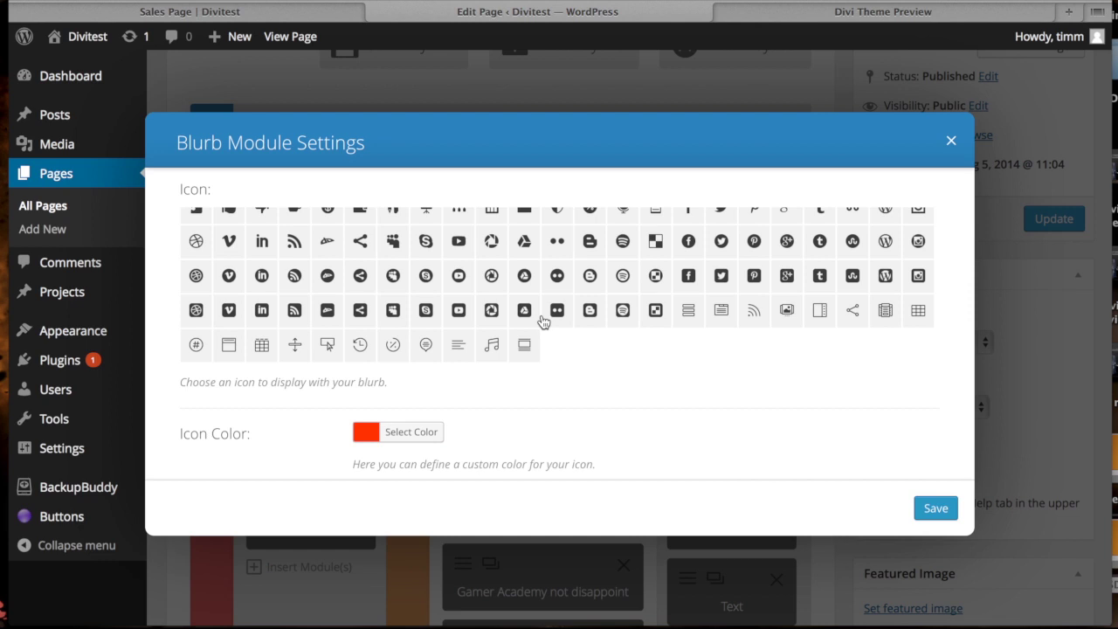
scroll(499, 295, down, 2)
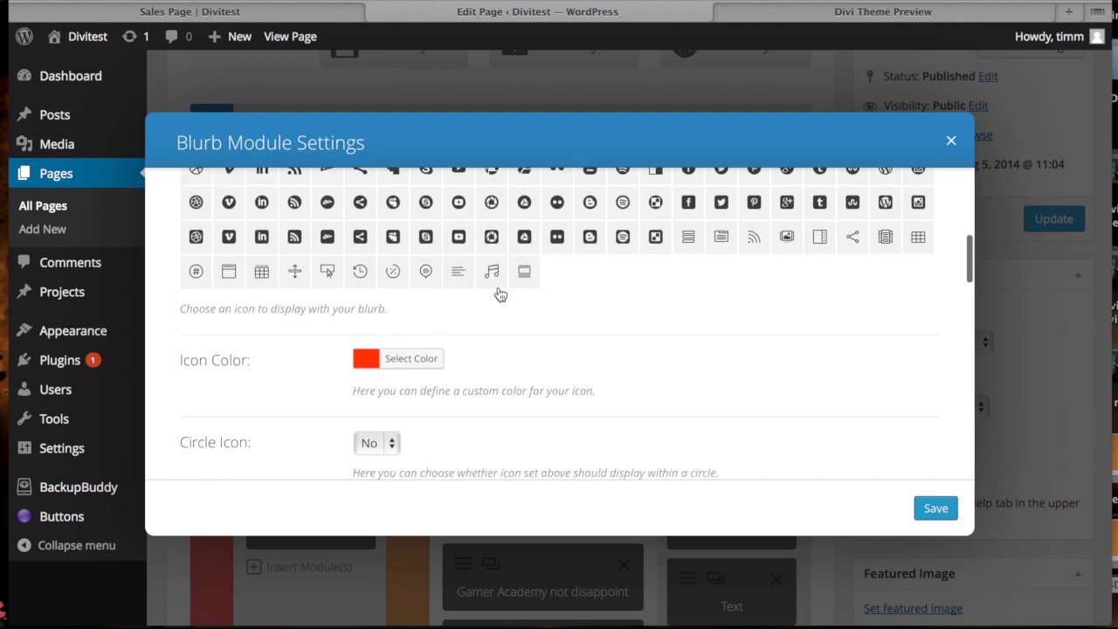
scroll(442, 361, down, 1)
scroll(441, 361, down, 3)
click(393, 295)
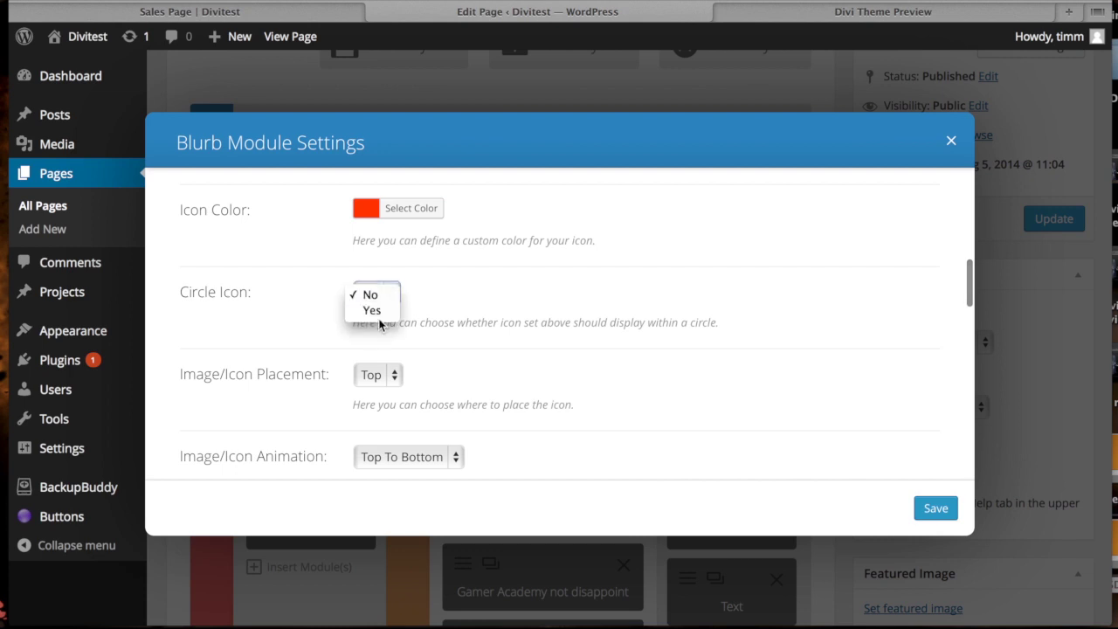
click(365, 311)
scroll(506, 308, down, 2)
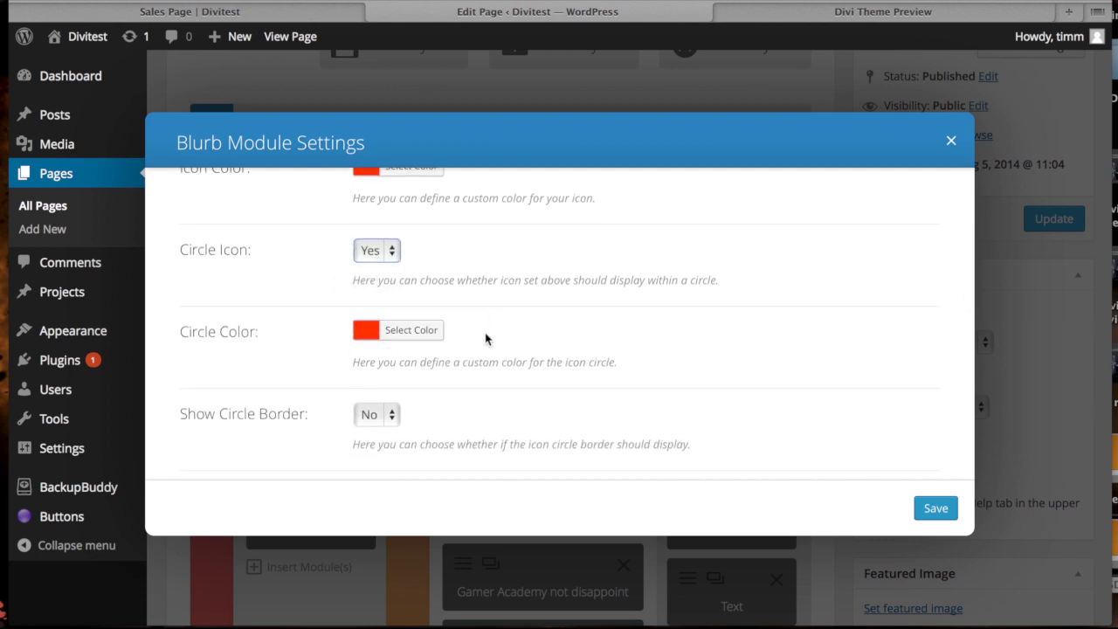
scroll(485, 332, up, 5)
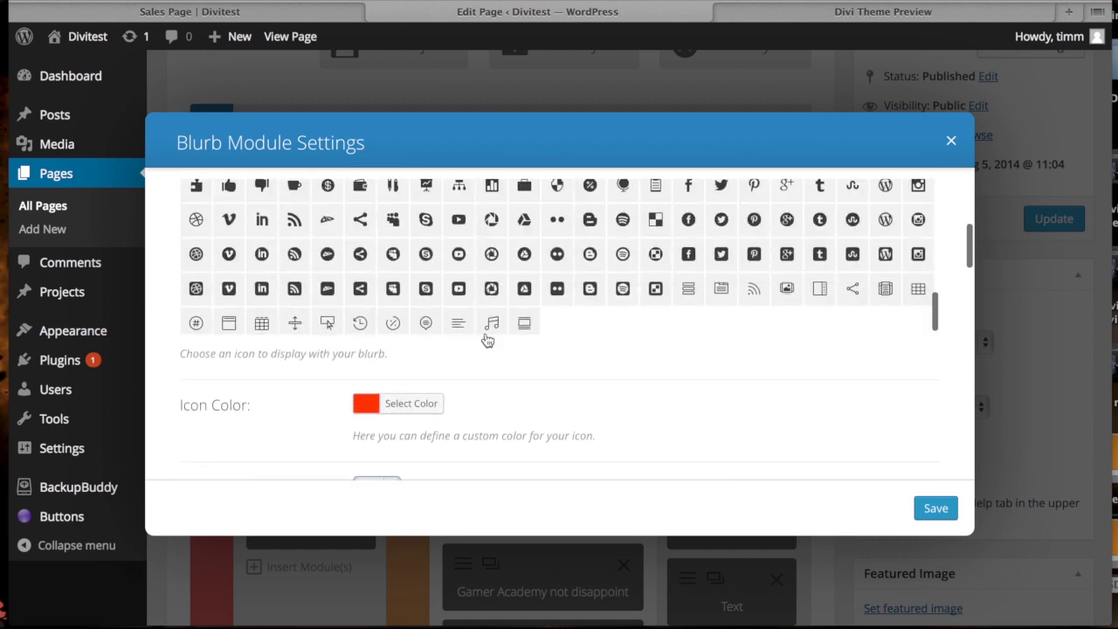
scroll(170, 257, up, 2)
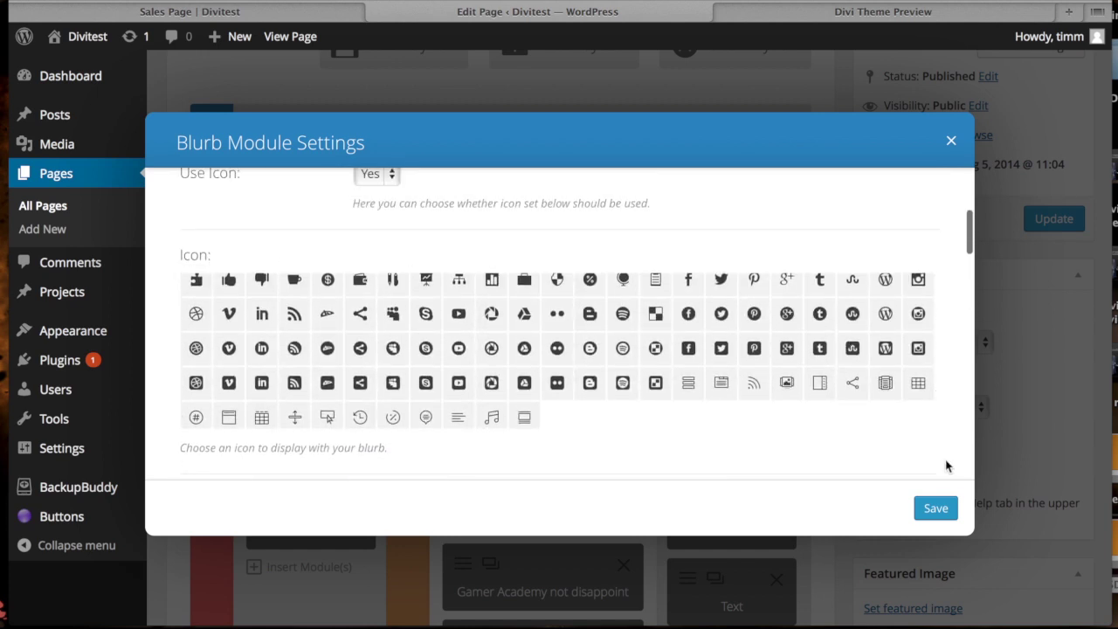
Step: Close the Blurb Module Settings without saving, back to the Insert Module list
click(951, 141)
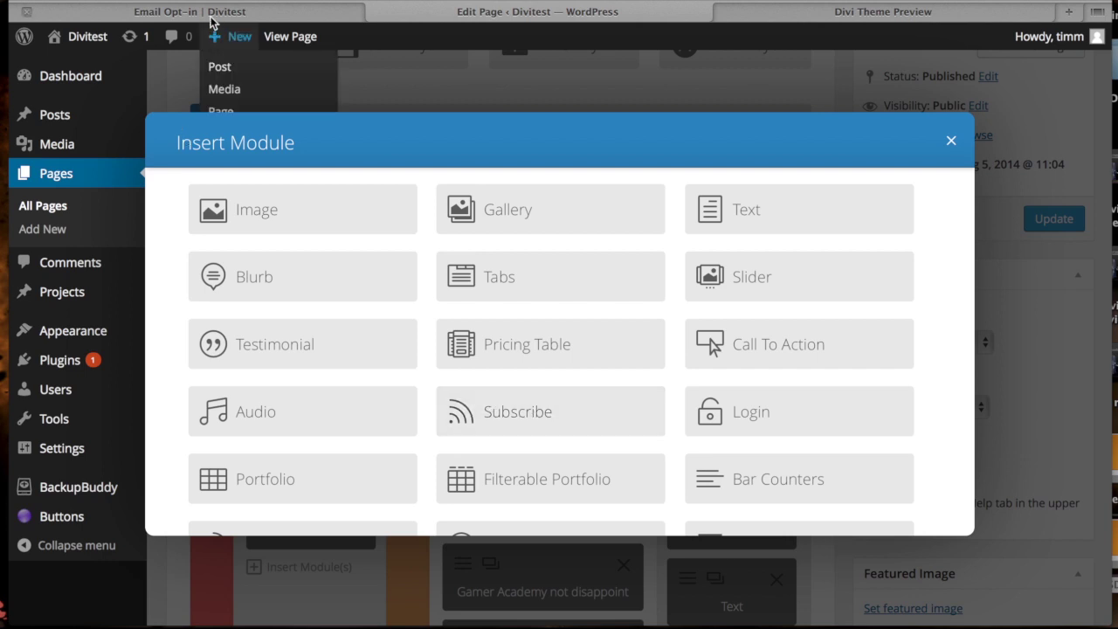
Step: View the live Email Opt-in page down to its 'Get our Best Gaming tips' sign-up form
click(190, 11)
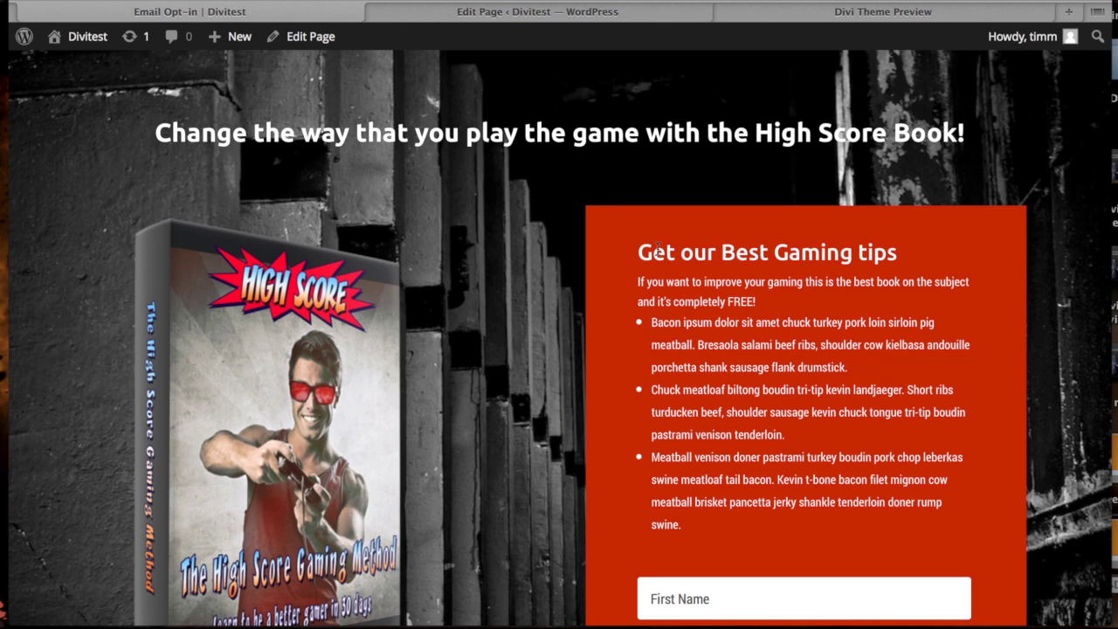
scroll(657, 249, down, 3)
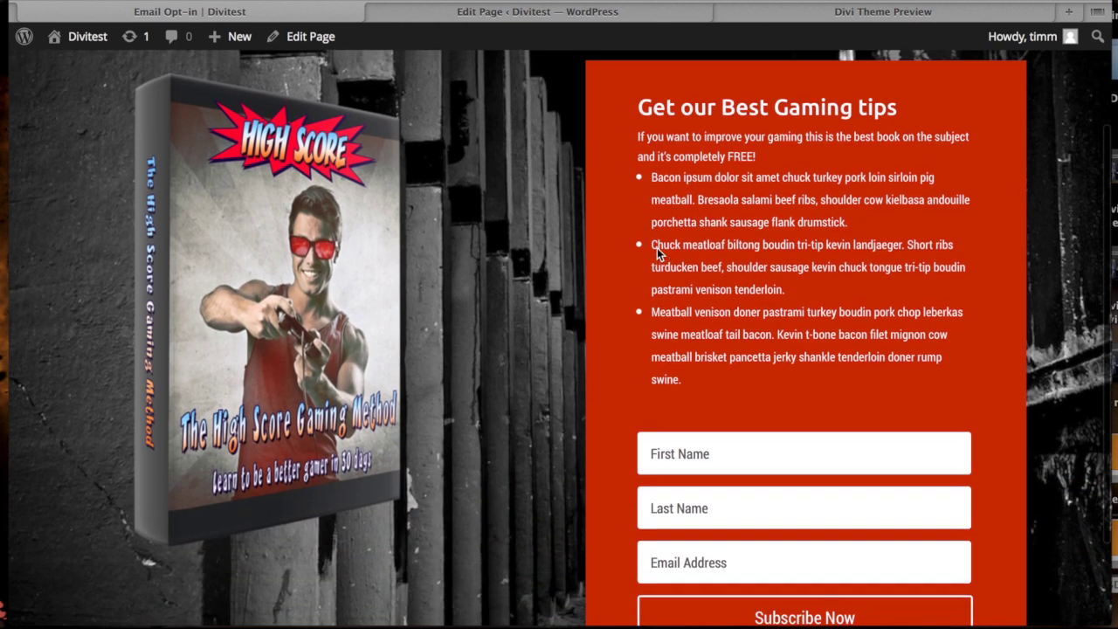
scroll(657, 247, up, 3)
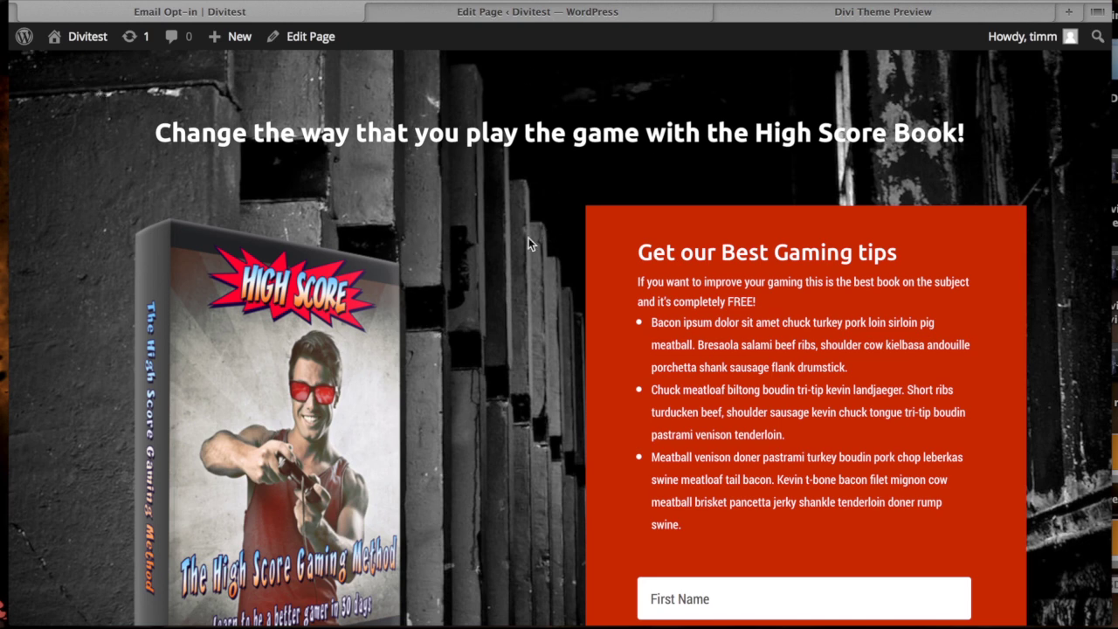
scroll(528, 237, down, 3)
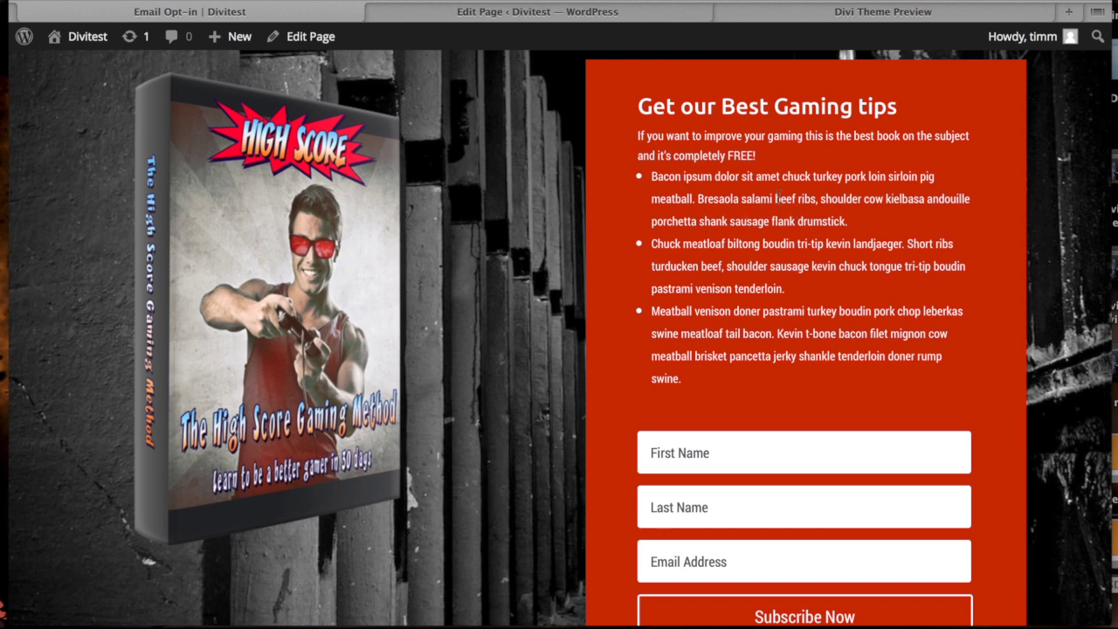
scroll(851, 278, down, 1)
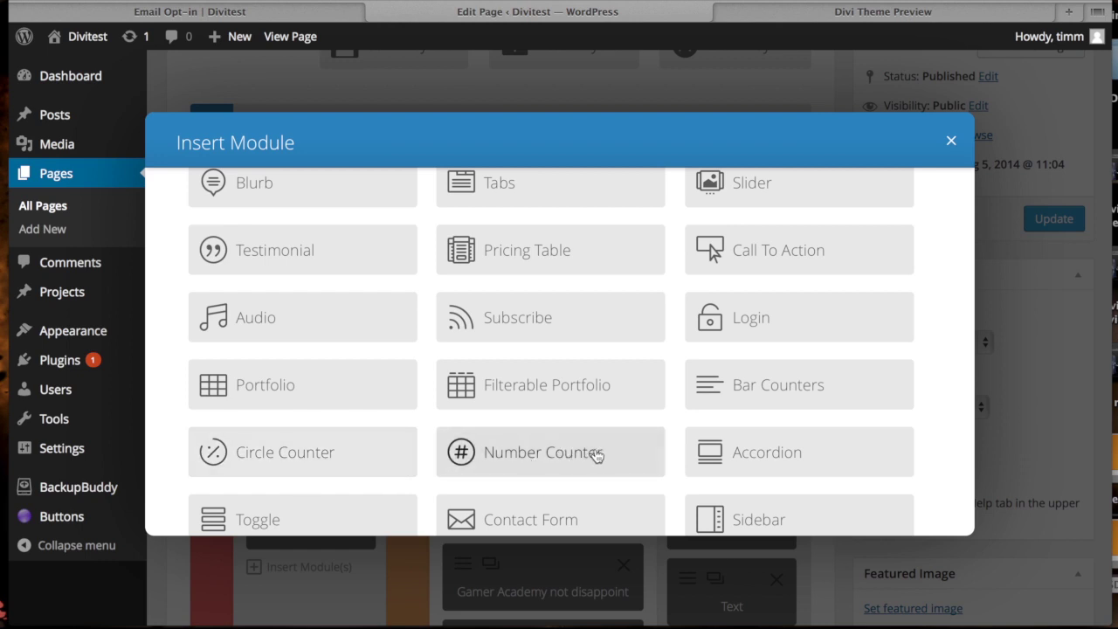
Step: Scroll the Insert Module list down to the Countdown Timer module
scroll(639, 430, down, 1)
scroll(639, 431, down, 3)
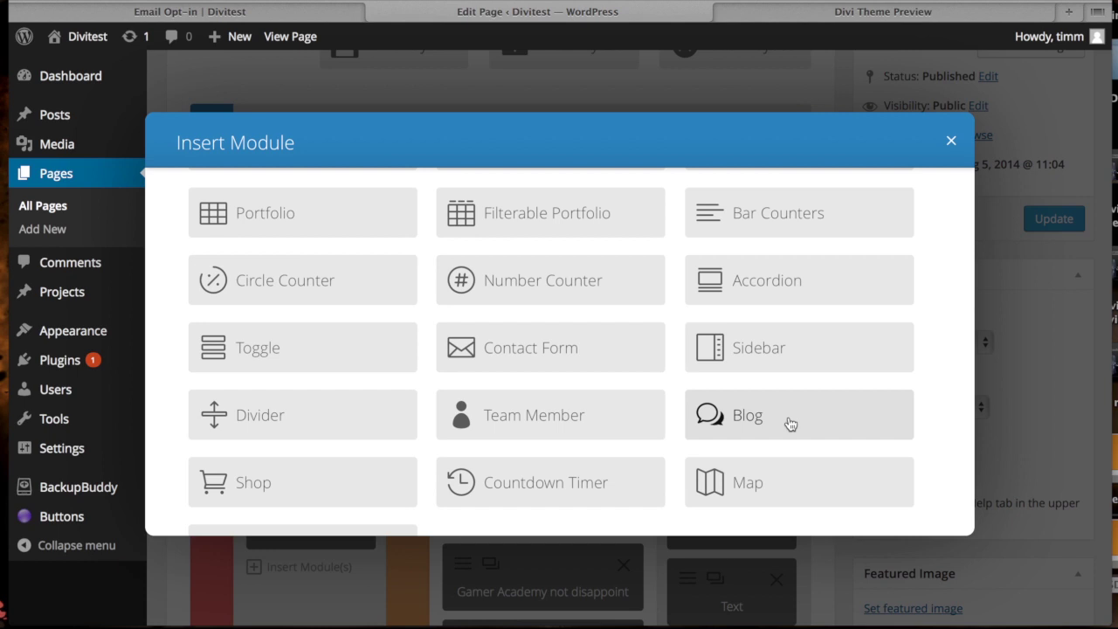
scroll(716, 419, down, 2)
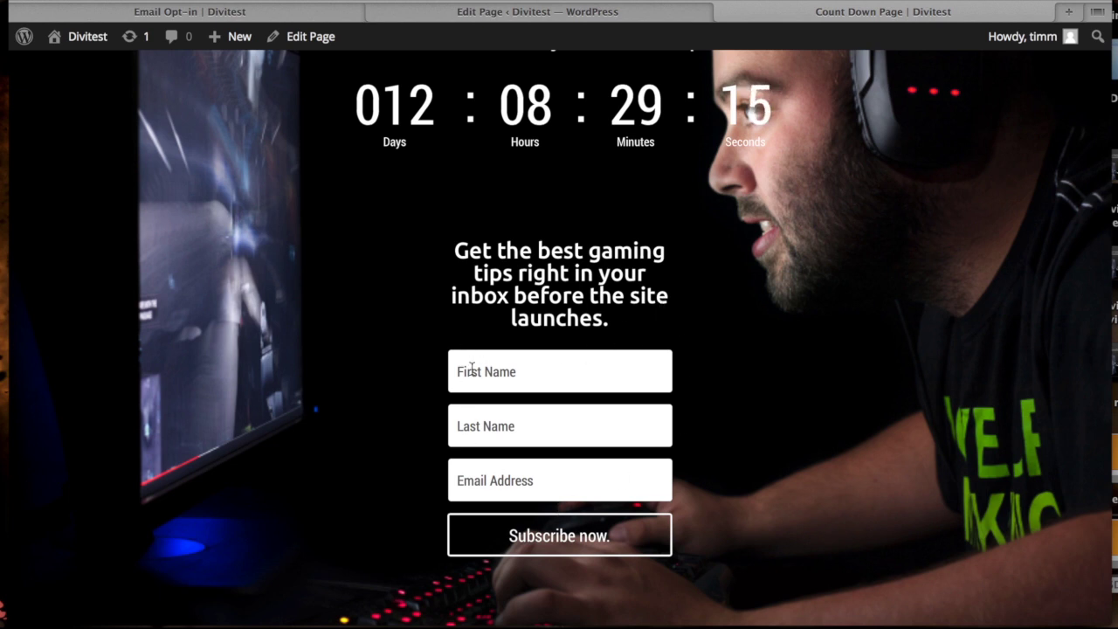
Step: Return to the Edit Page tab with Insert Module listing Countdown Timer, Map and Social Media Follow
scroll(599, 355, up, 3)
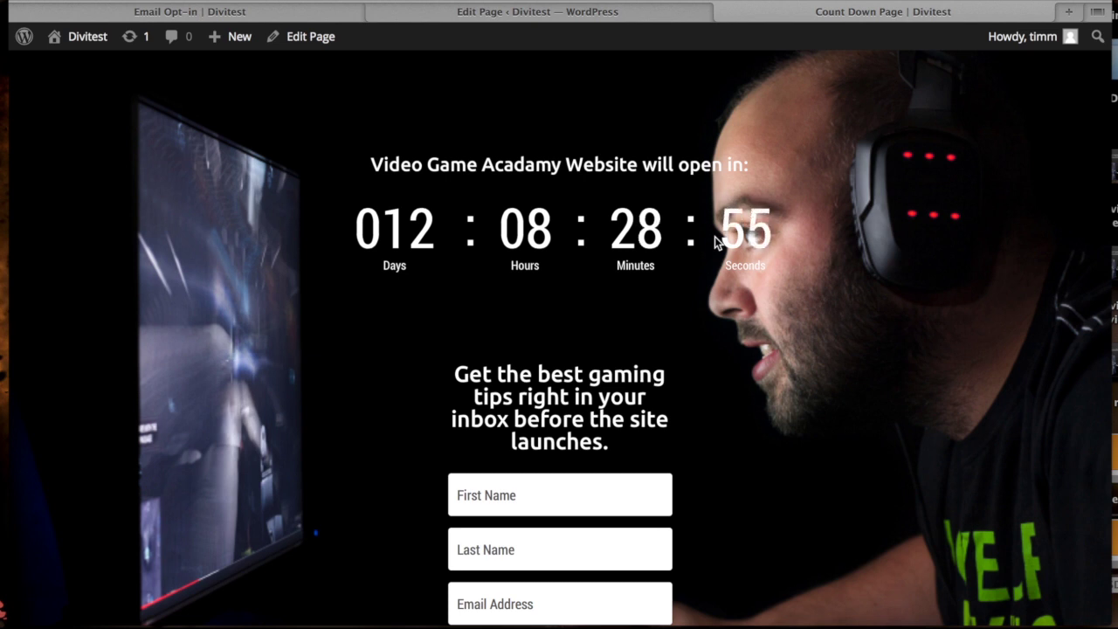
key(ctrl+shift+Tab)
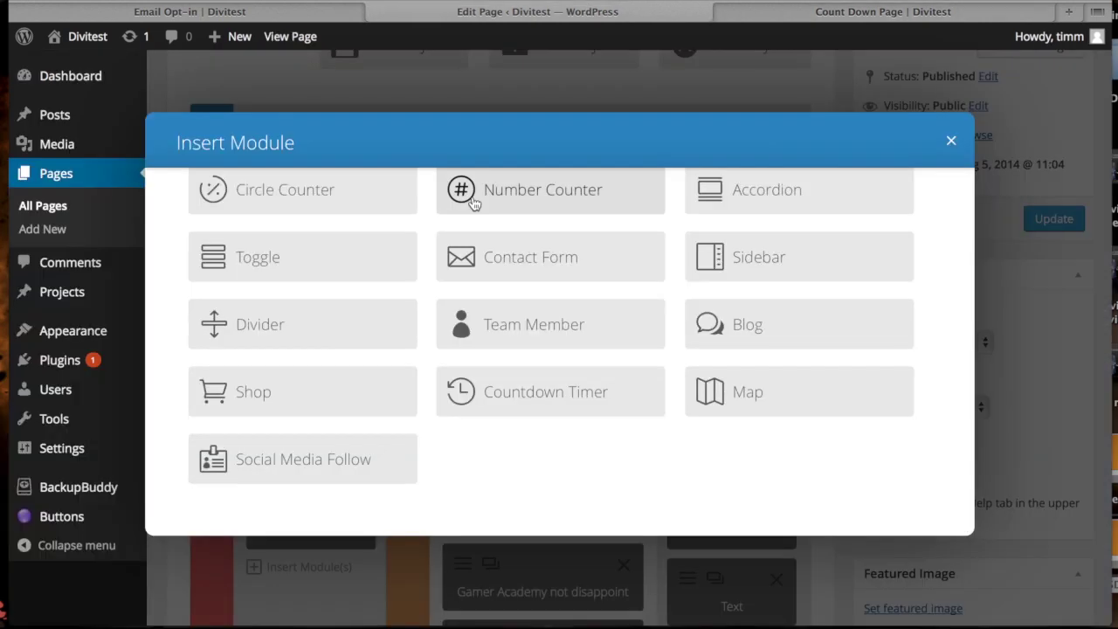
Step: Close the Insert Module dialog without adding any module
click(954, 140)
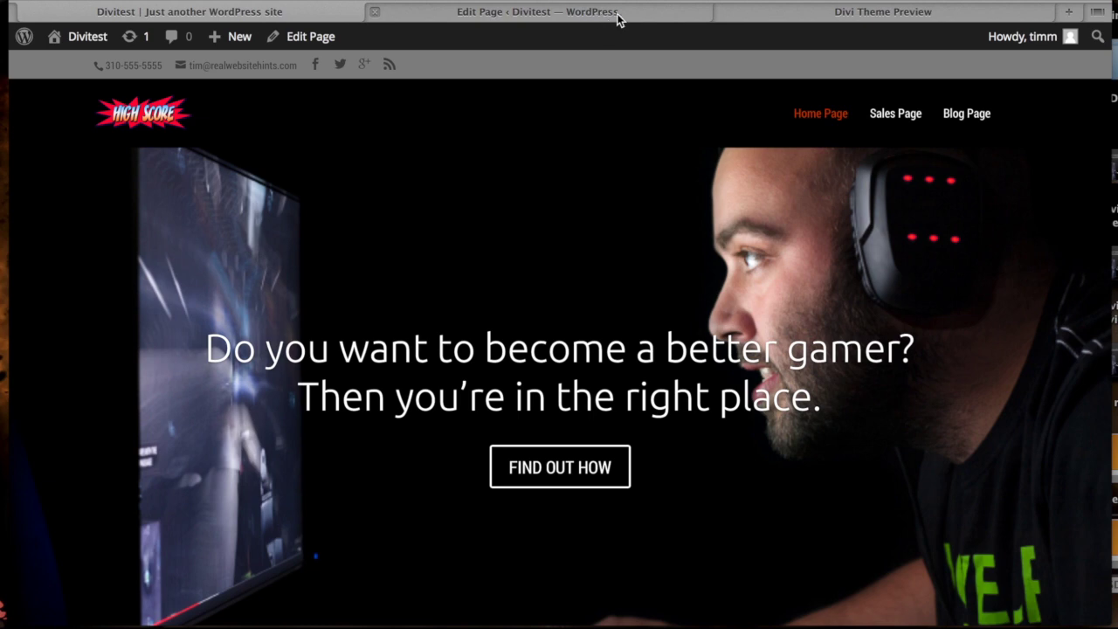
Step: Compare against the Divi Theme Preview demo, then open the Divitest Customize settings
click(805, 19)
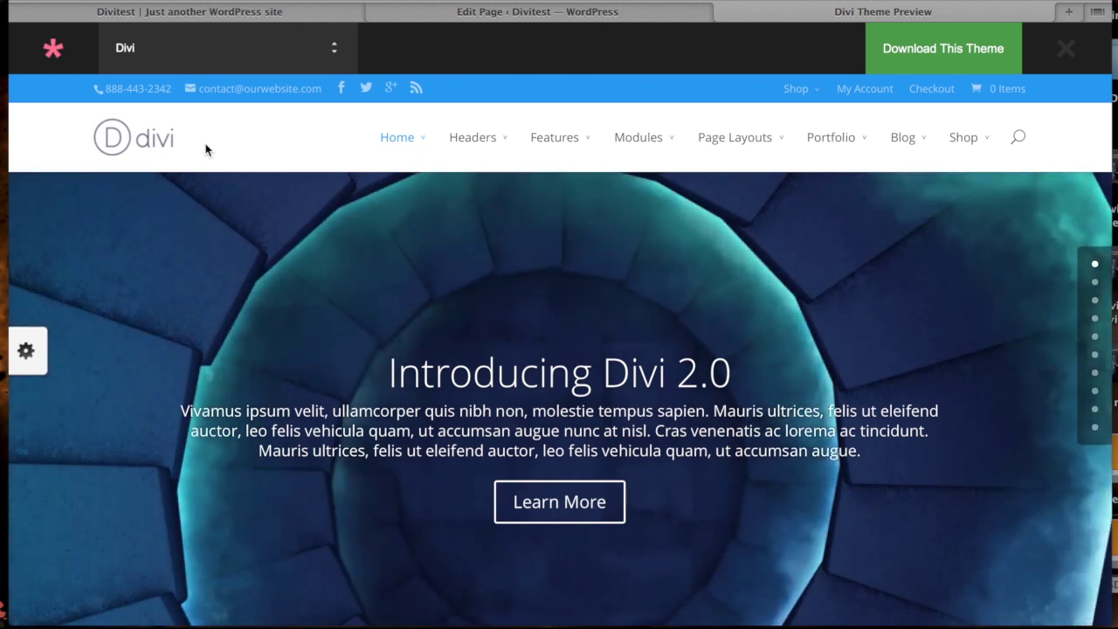
click(288, 10)
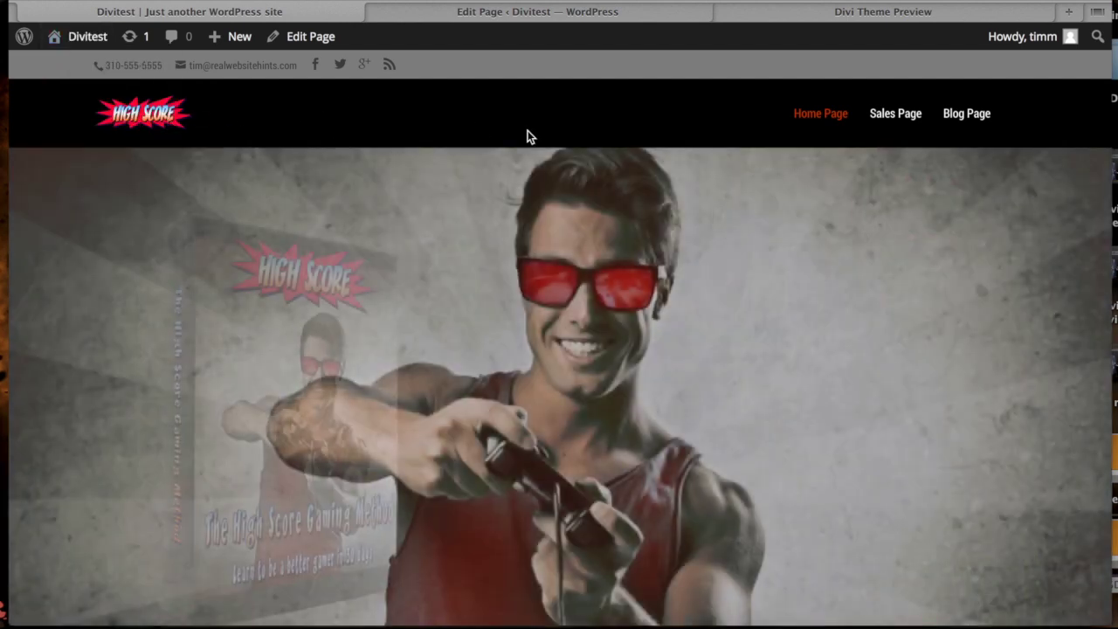
mouse_move(82, 37)
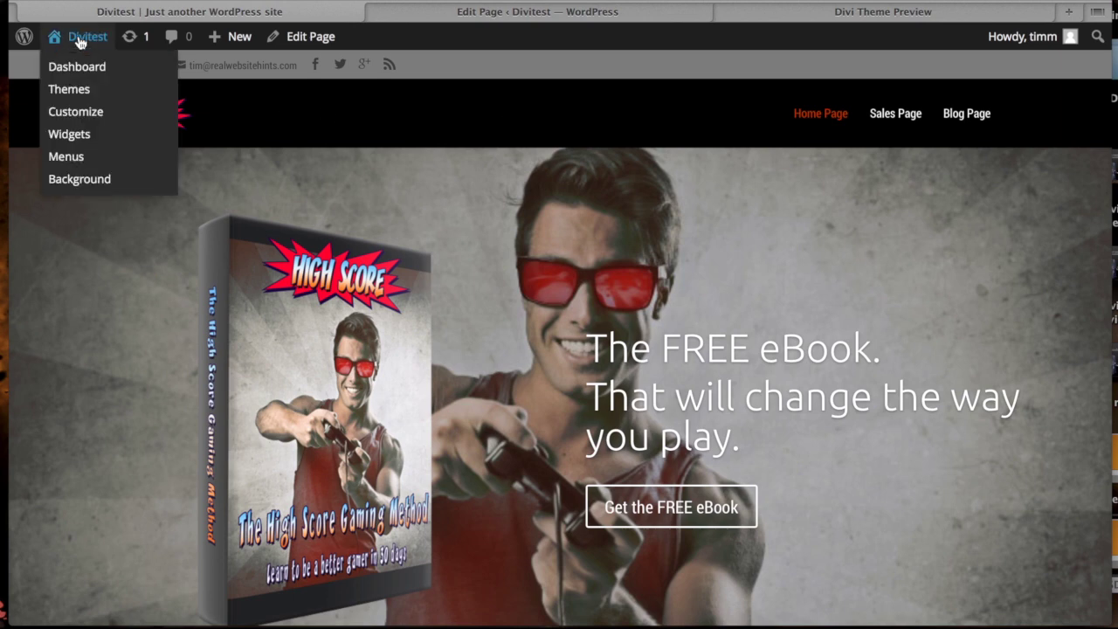
click(82, 111)
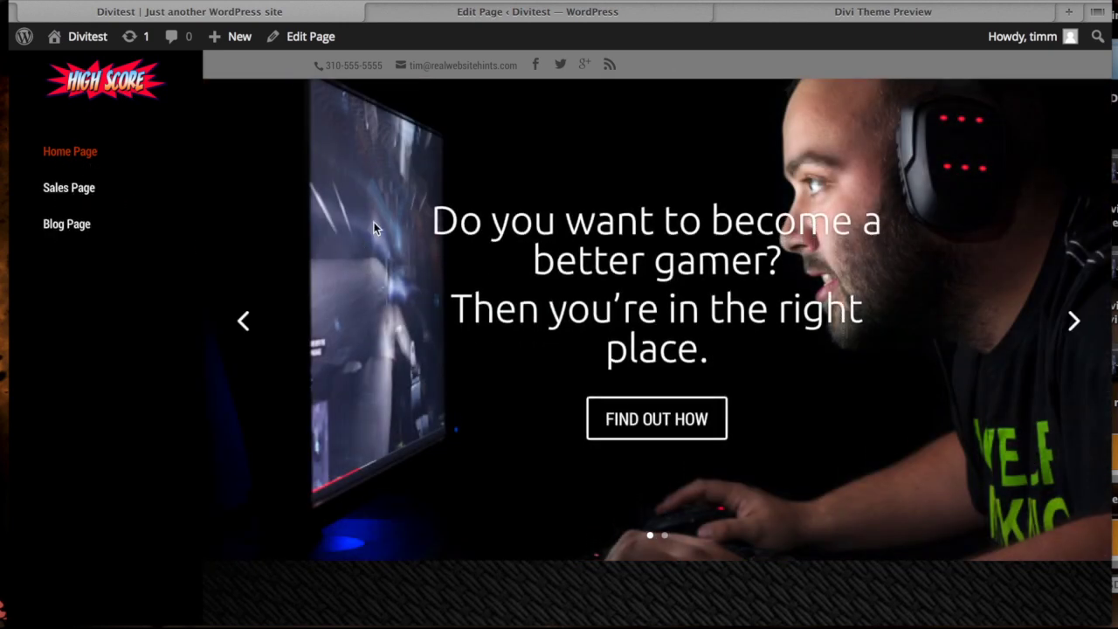
Step: Scroll the High Score home page to the hero's FIND OUT HOW button
scroll(374, 224, down, 5)
scroll(374, 227, down, 3)
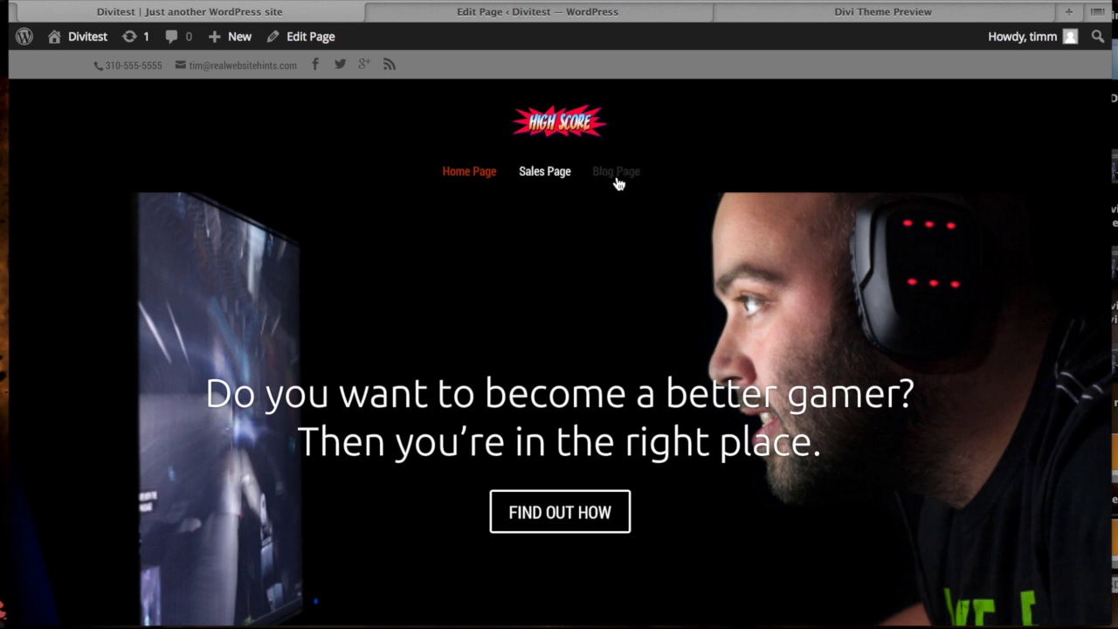
scroll(726, 221, down, 2)
scroll(727, 219, down, 2)
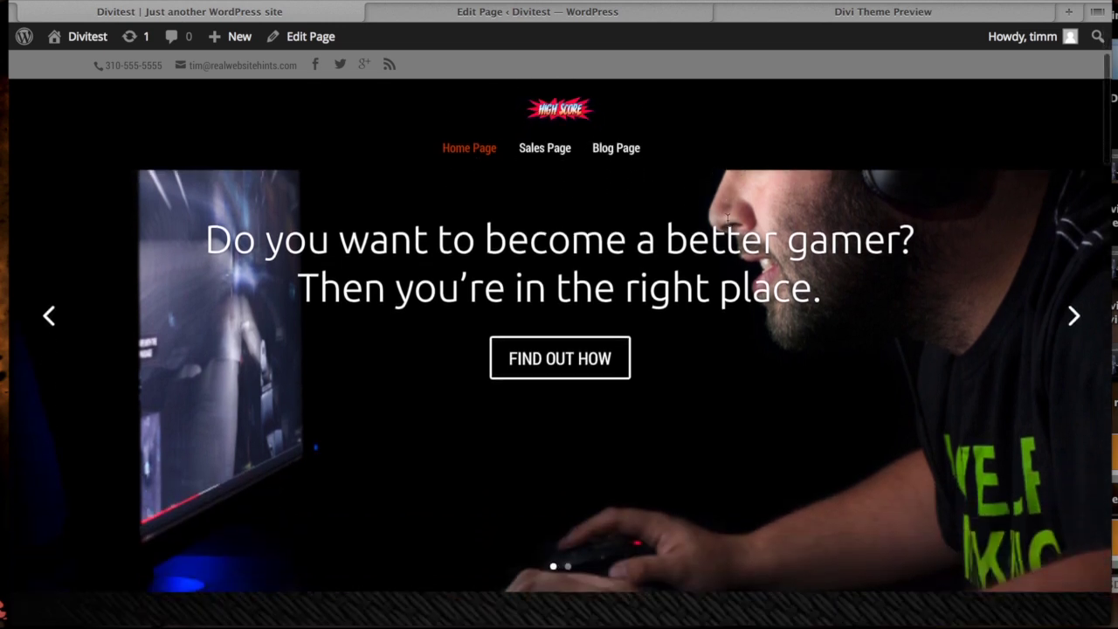
scroll(727, 220, down, 3)
scroll(727, 219, up, 7)
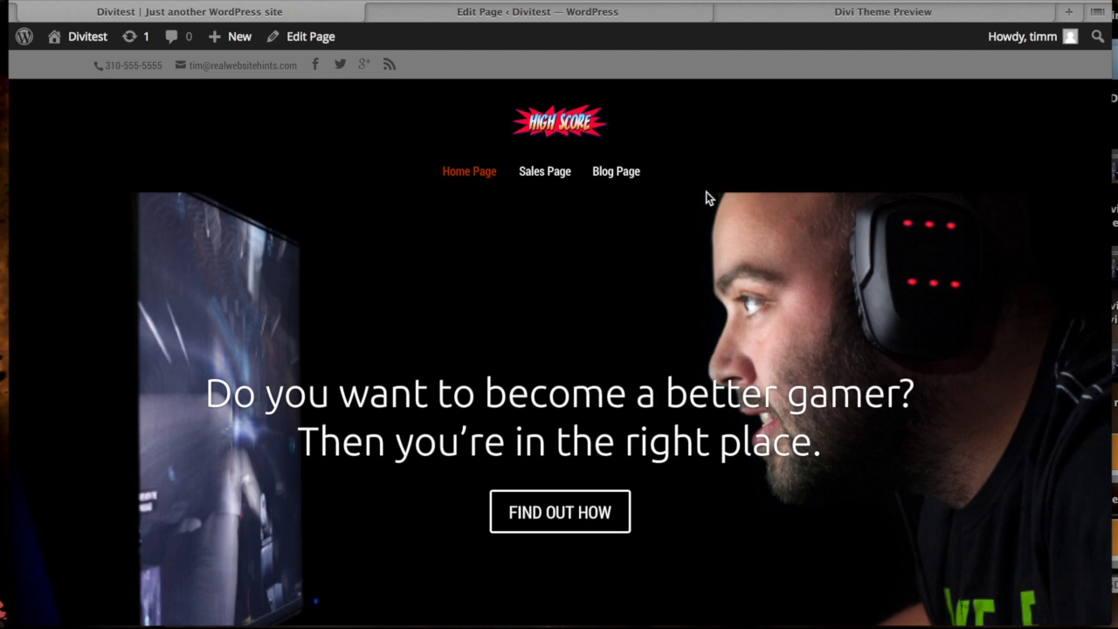
Step: Visit the Blog Page, then scroll the Sales Page down to its 86% circle counter
click(631, 174)
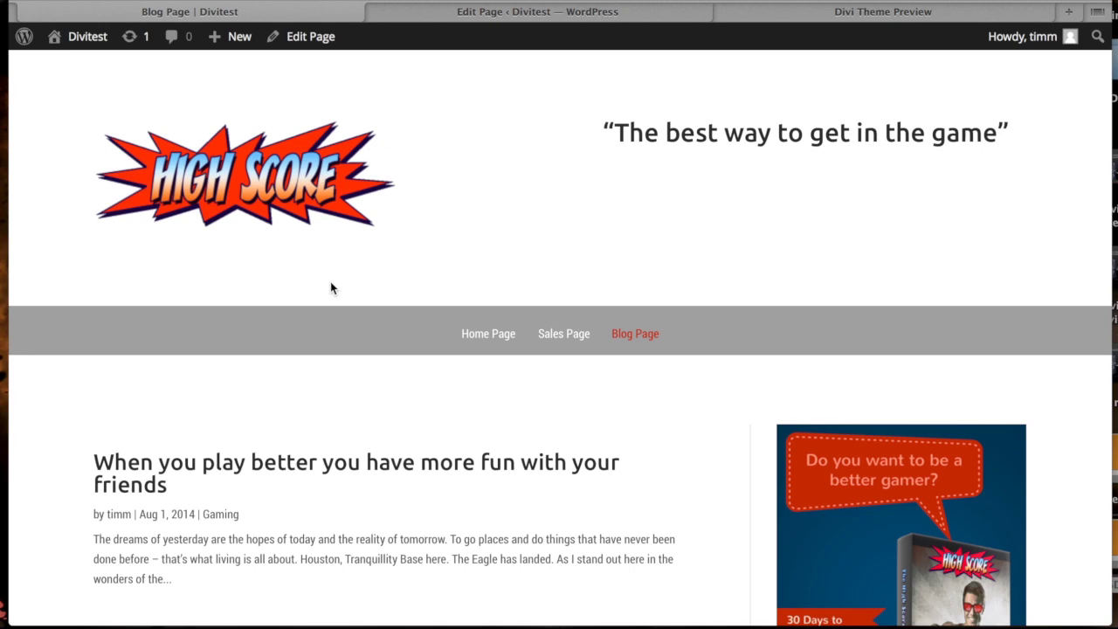
scroll(330, 288, down, 3)
click(553, 72)
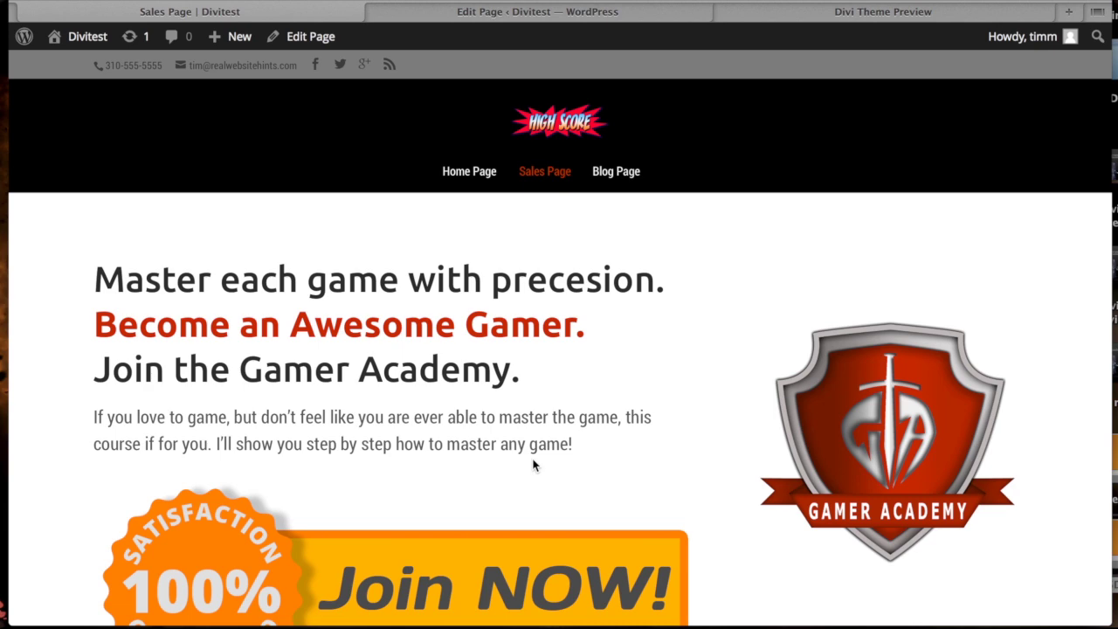
scroll(533, 464, down, 8)
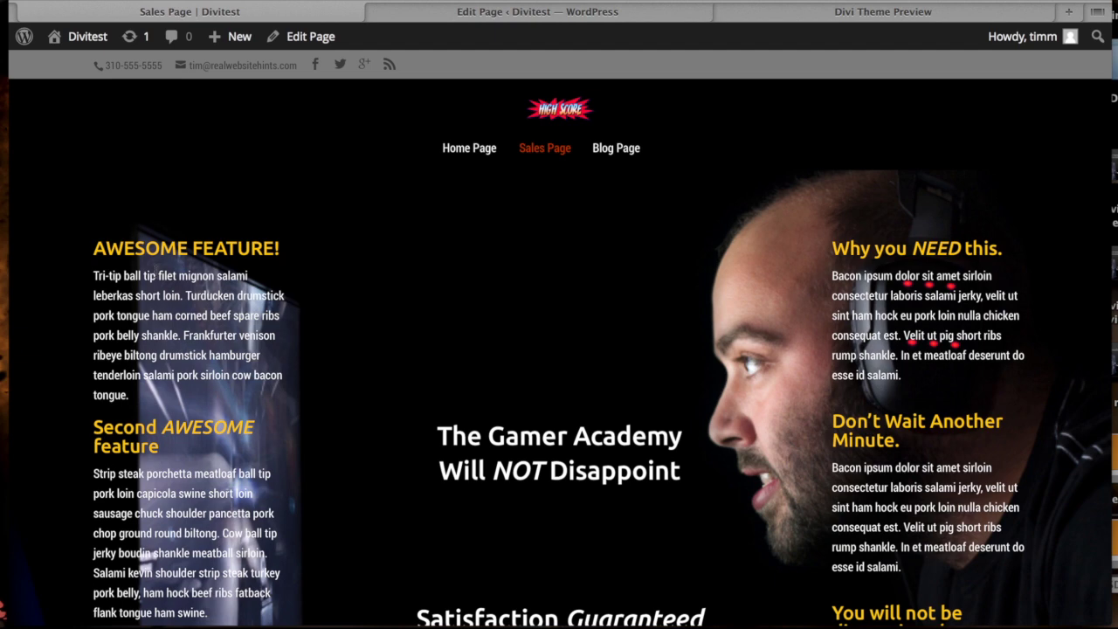
scroll(824, 319, down, 3)
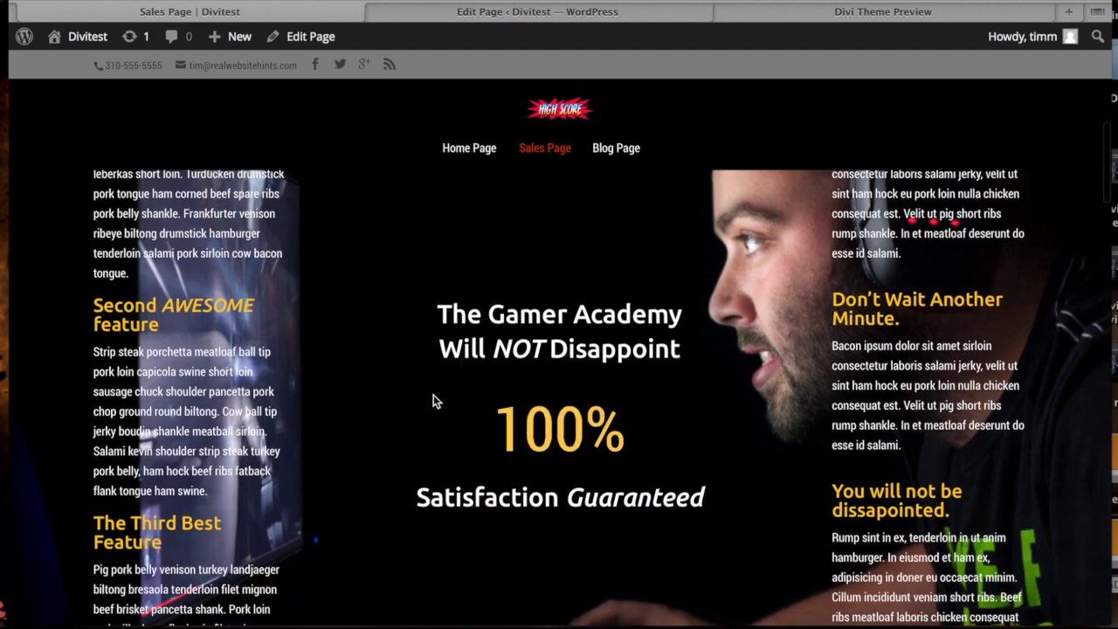
scroll(436, 395, down, 5)
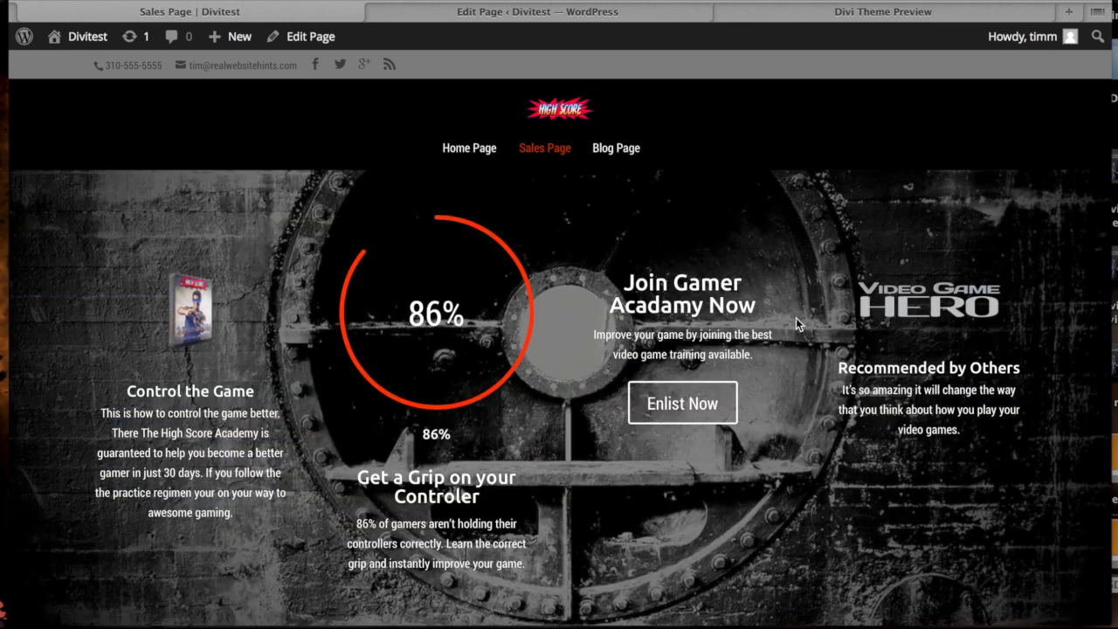
Step: Scroll through the posts on the Blog Page
click(625, 160)
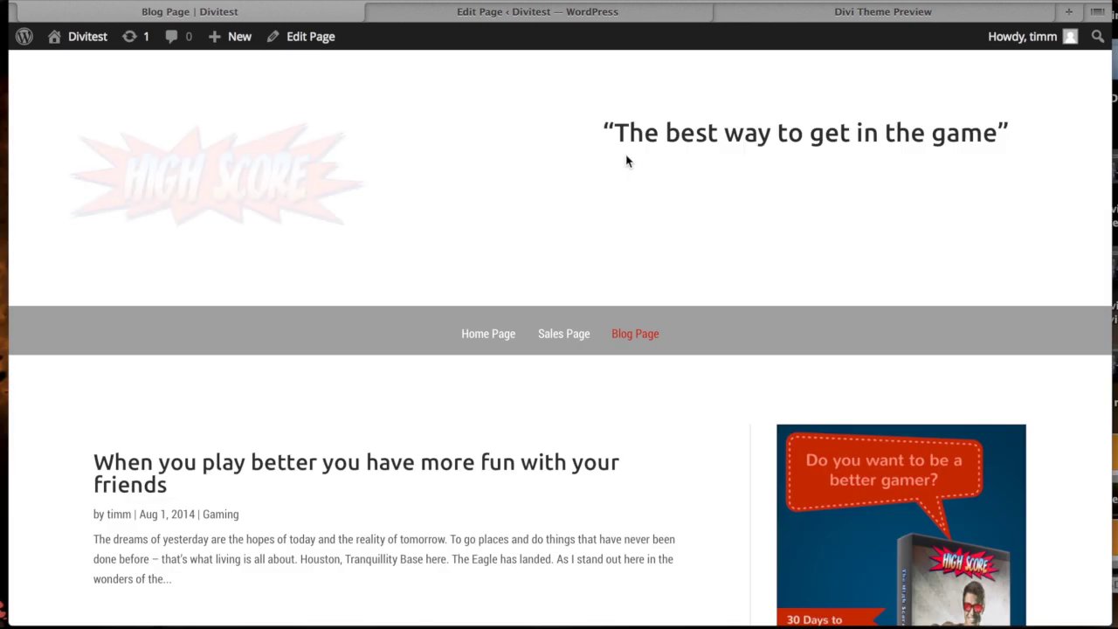
scroll(496, 332, down, 2)
scroll(496, 332, down, 1)
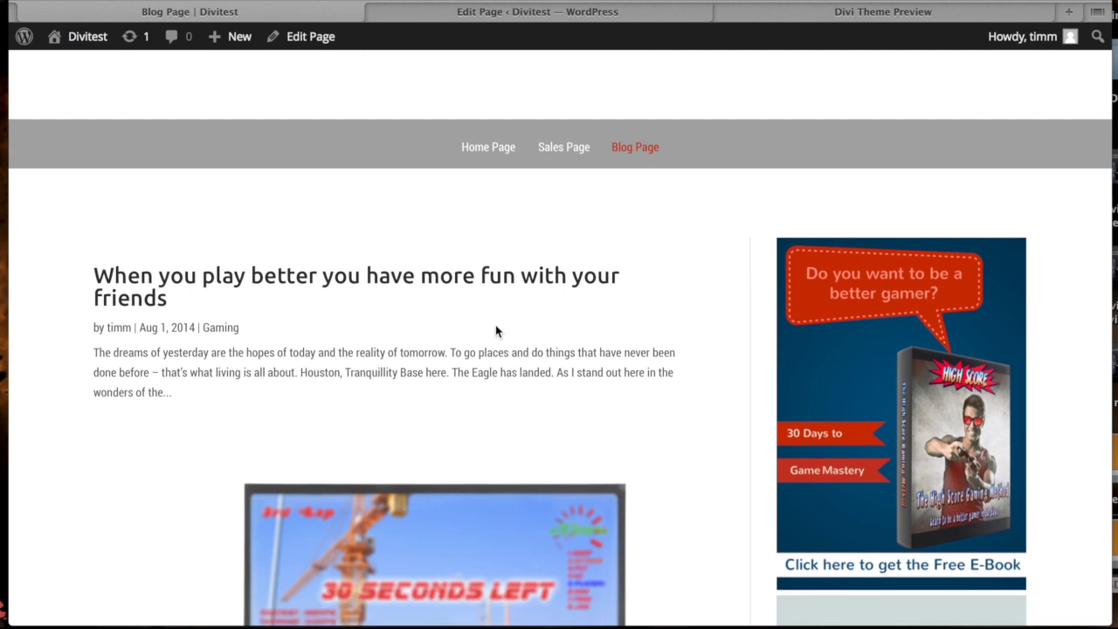
scroll(495, 331, down, 2)
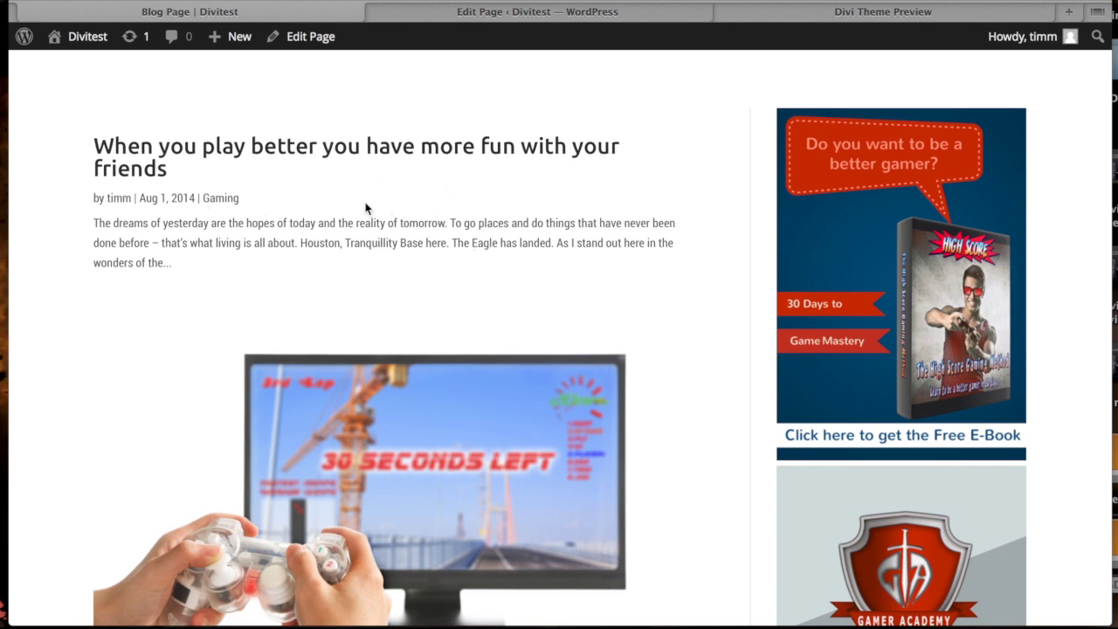
scroll(364, 207, up, 3)
Step: Scroll the home page down to its Latest Updates posts
click(493, 179)
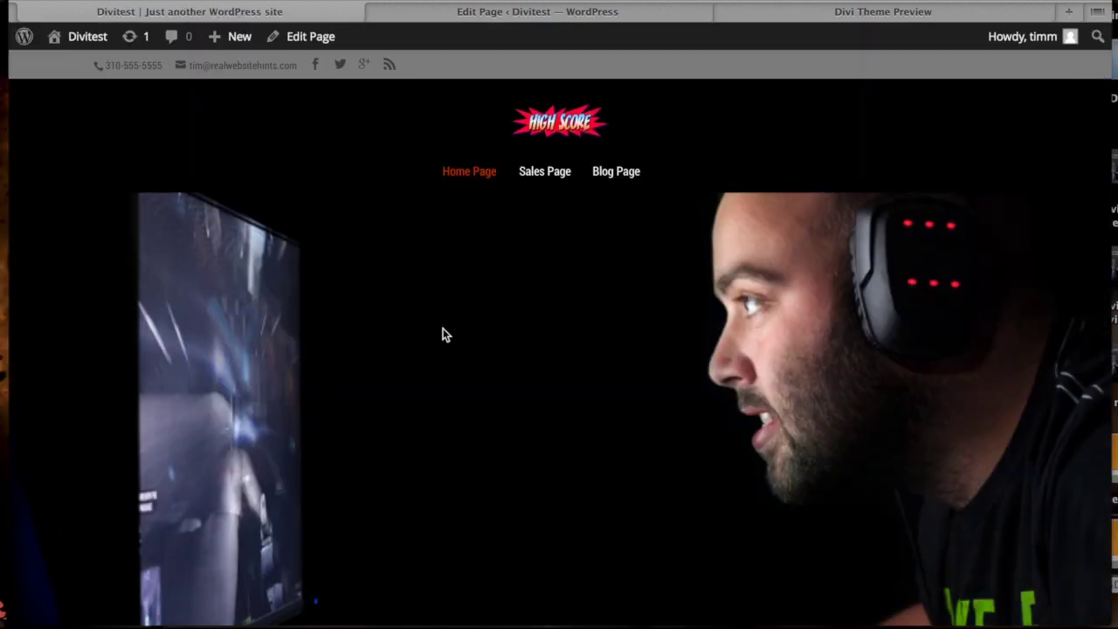
scroll(443, 333, down, 5)
scroll(444, 335, down, 7)
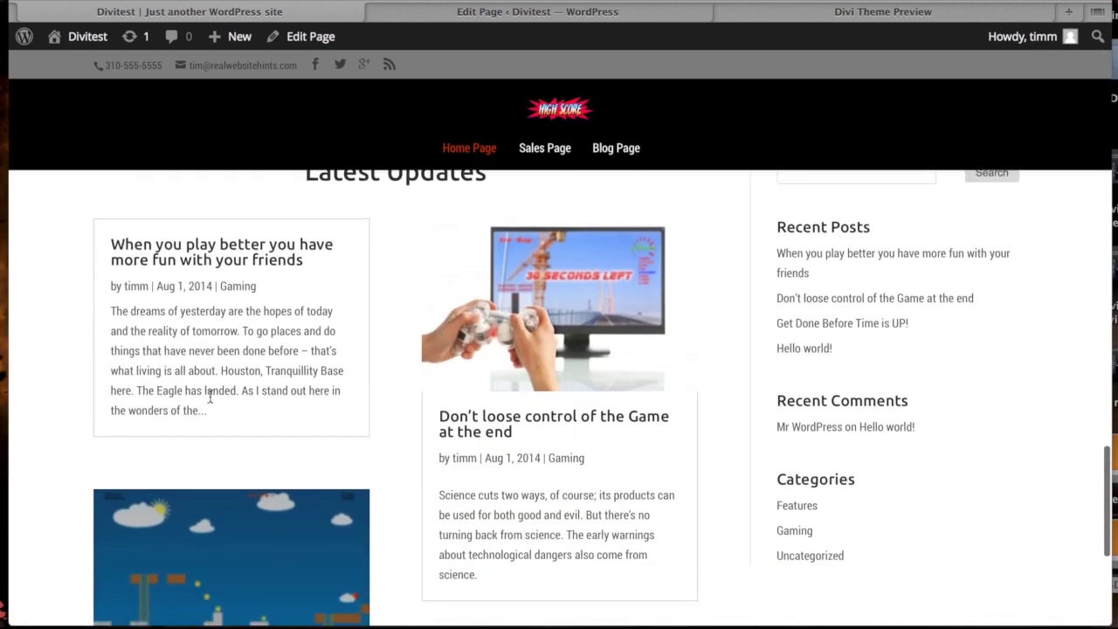
scroll(552, 418, down, 4)
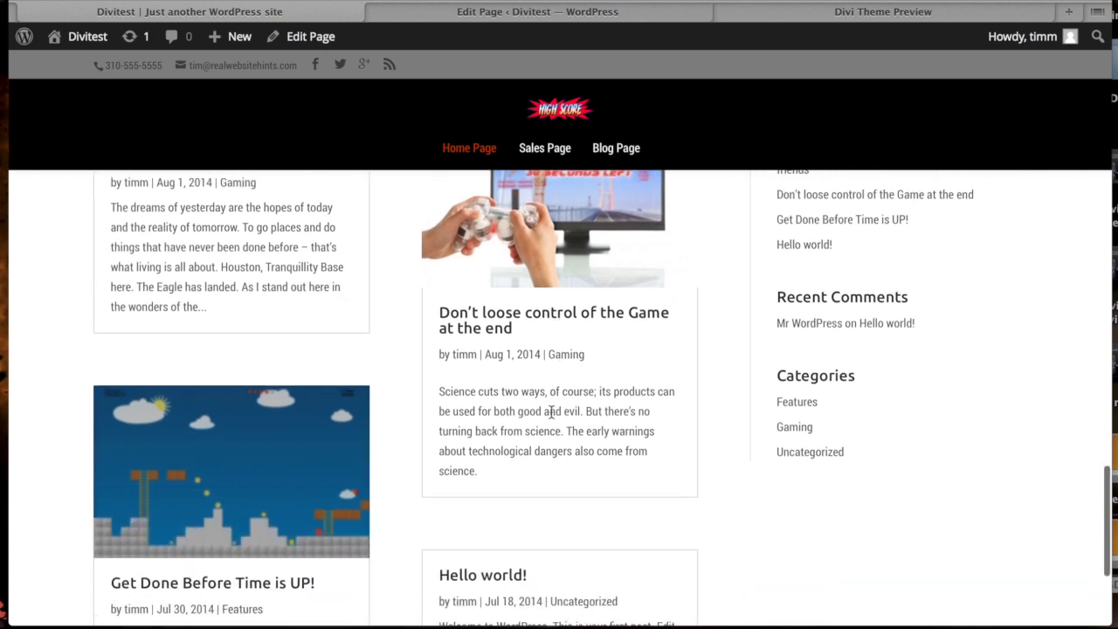
scroll(404, 393, up, 4)
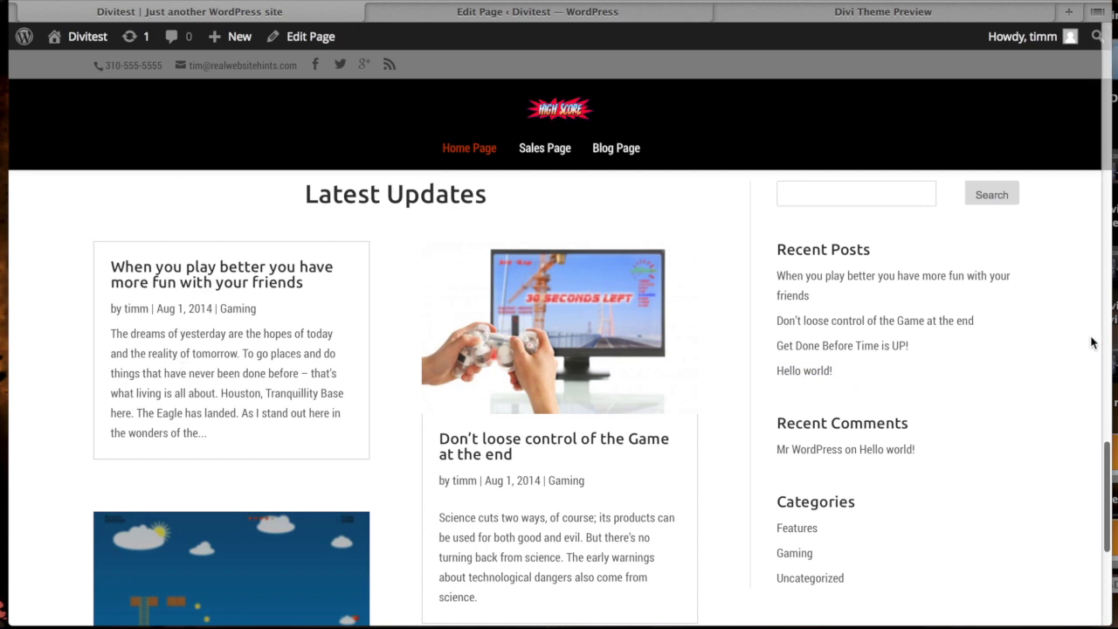
scroll(502, 419, down, 1)
scroll(502, 419, down, 3)
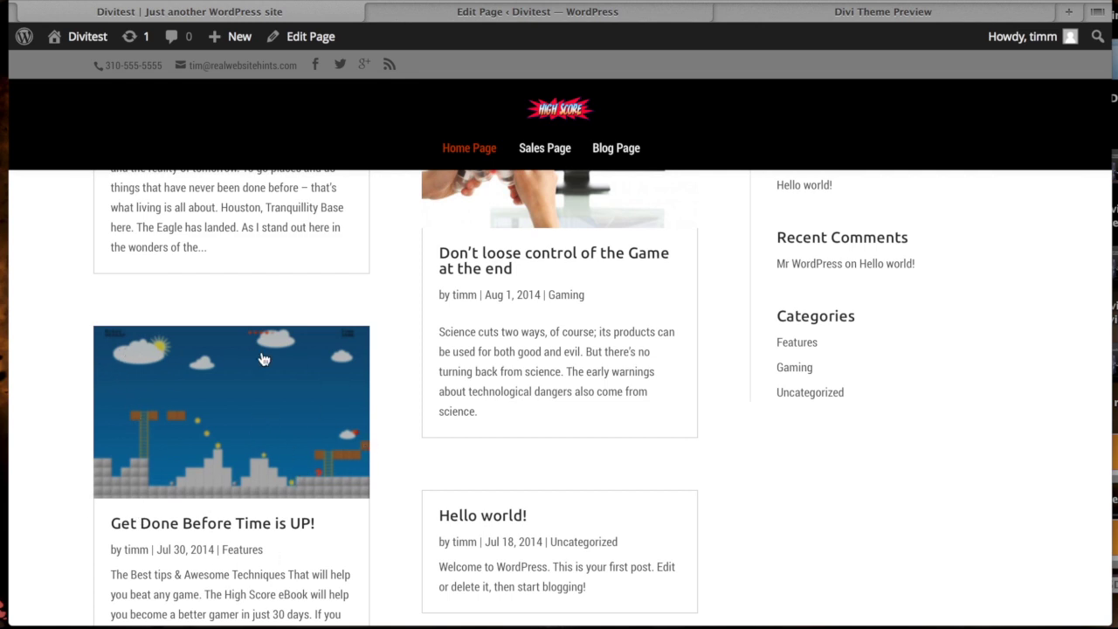
scroll(328, 500, down, 2)
scroll(329, 500, down, 1)
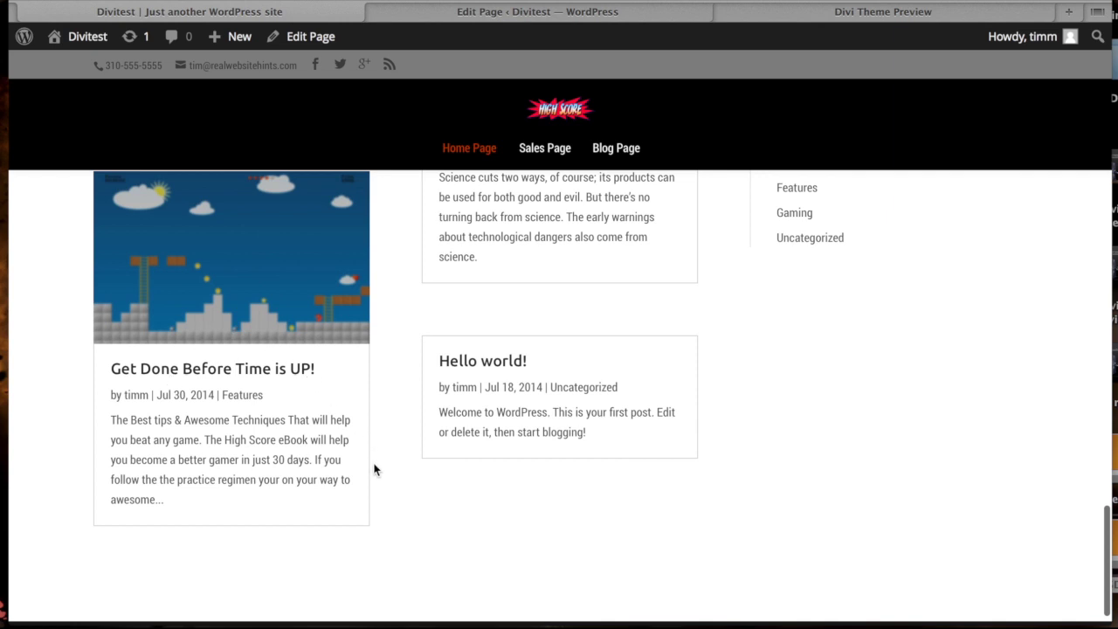
Step: Browse the Blog Page posts beside the e-book and Gamer Academy sidebar ads
click(644, 152)
scroll(421, 372, down, 2)
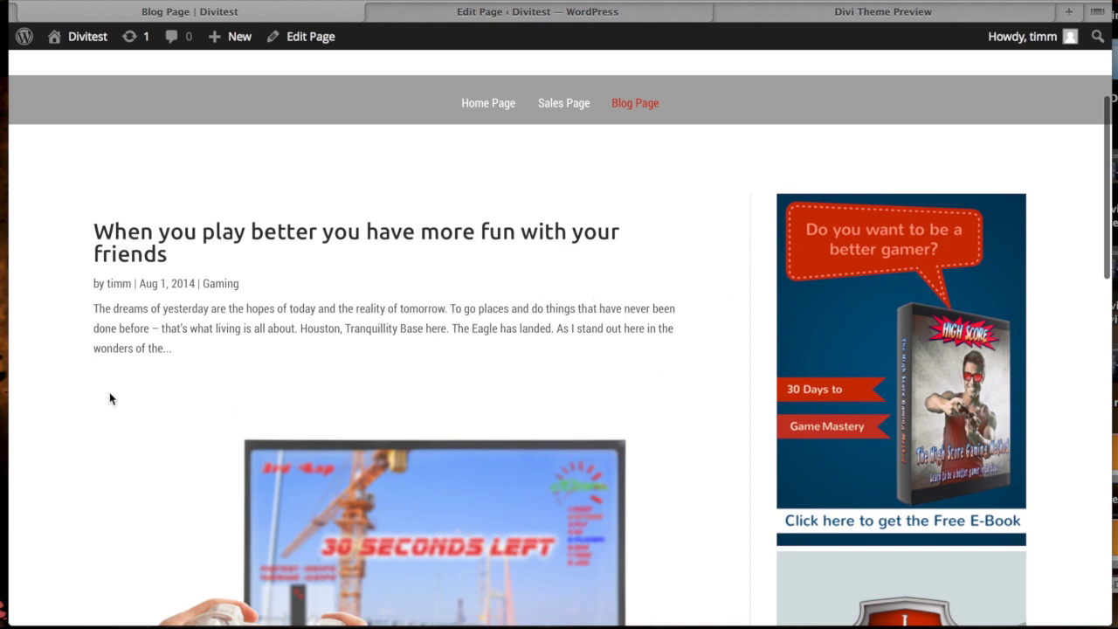
scroll(461, 420, down, 4)
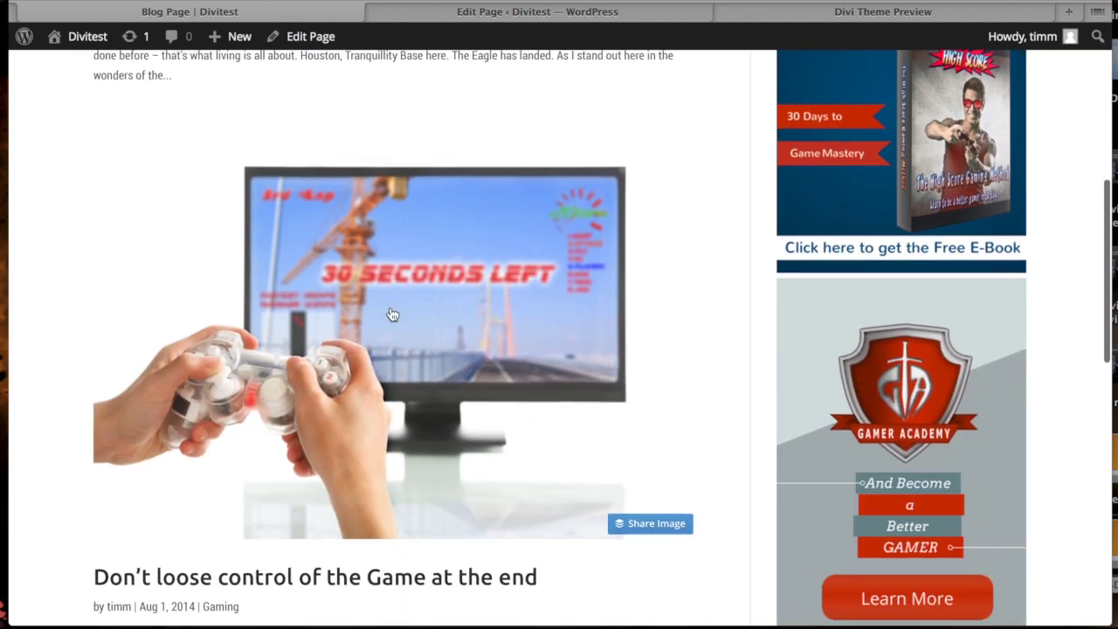
scroll(325, 582, up, 4)
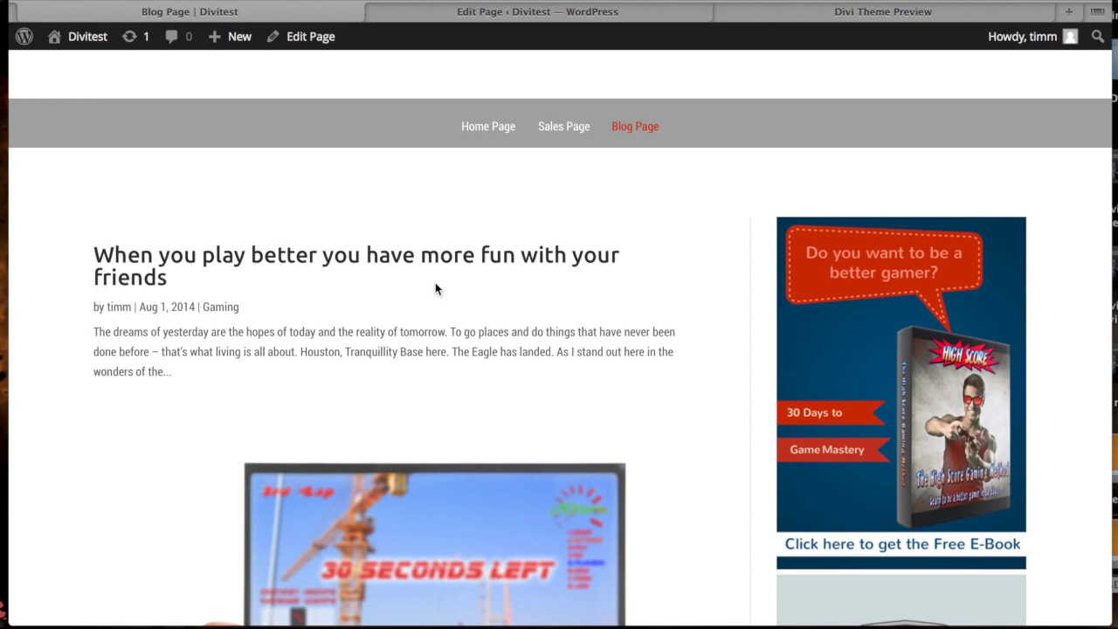
scroll(432, 284, down, 8)
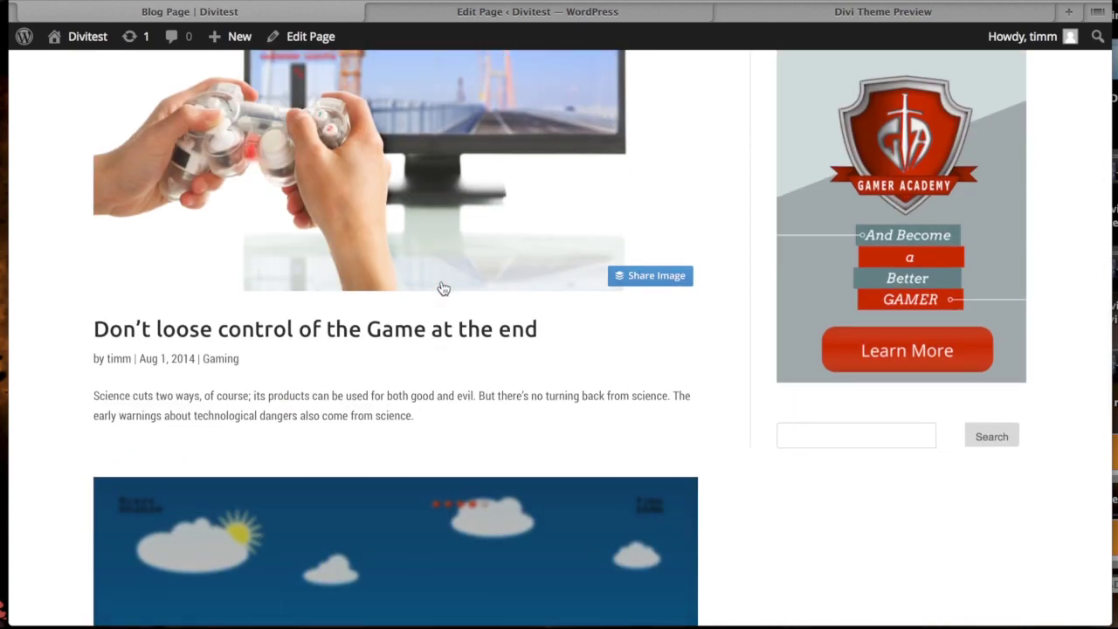
scroll(443, 288, up, 3)
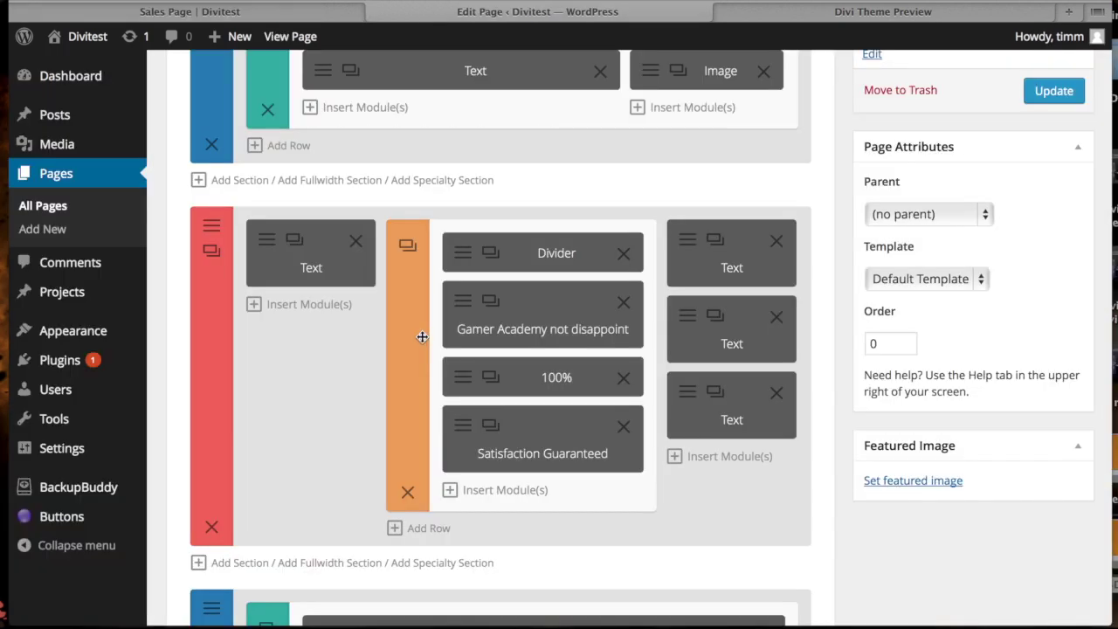
Step: Scroll the Divi Page Builder up to the Image, Text, Divider and Gamer Academy modules
scroll(422, 336, up, 3)
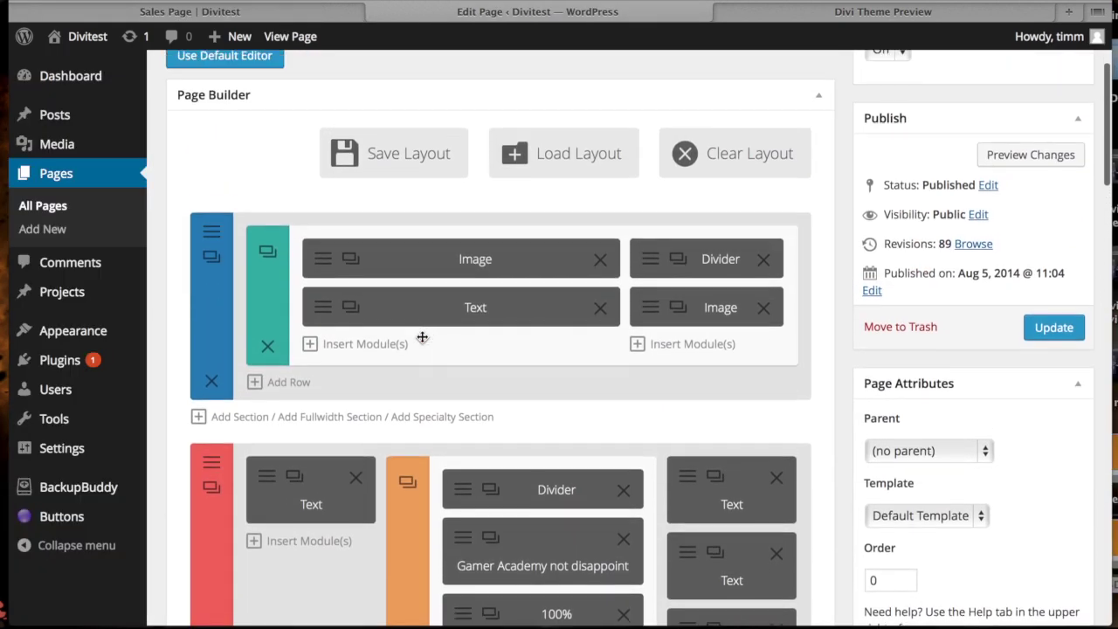